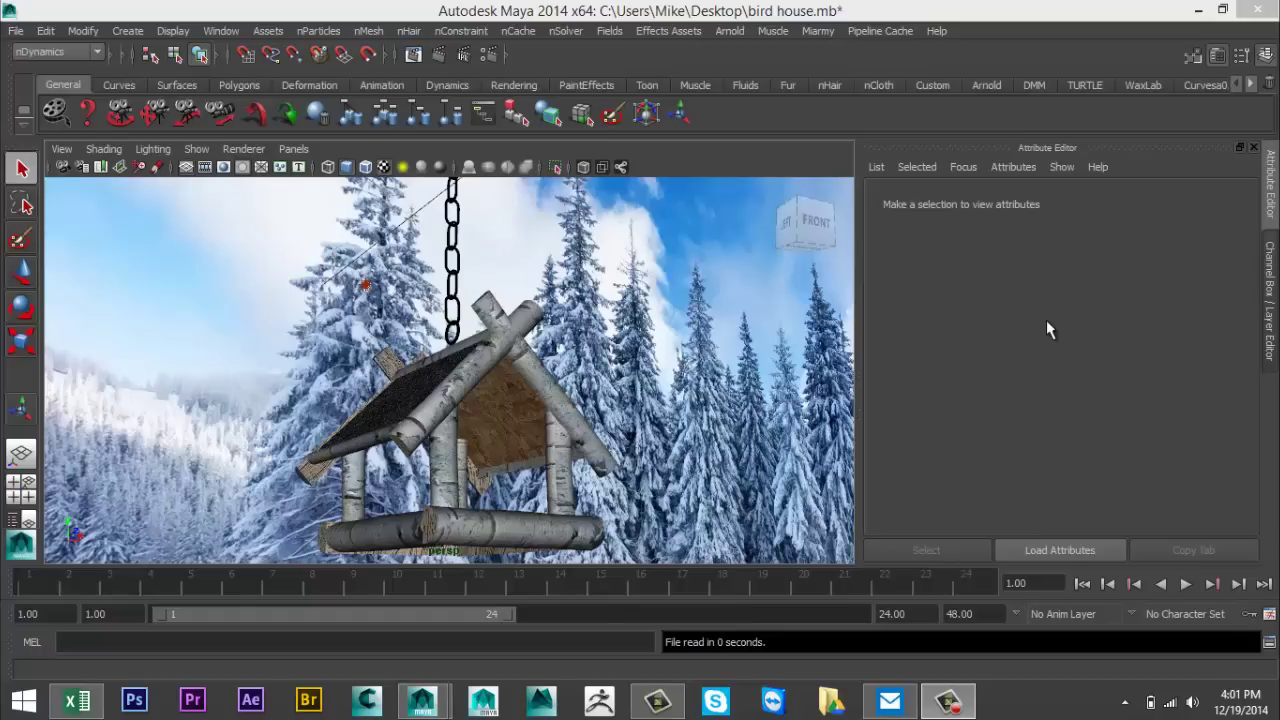
Step: Inspect the bird house in wireframe and shaded views, orbiting to see it from below
left_click_drag(632, 353, 628, 430, "alt")
key("4")
scroll(681, 463, "down", 3)
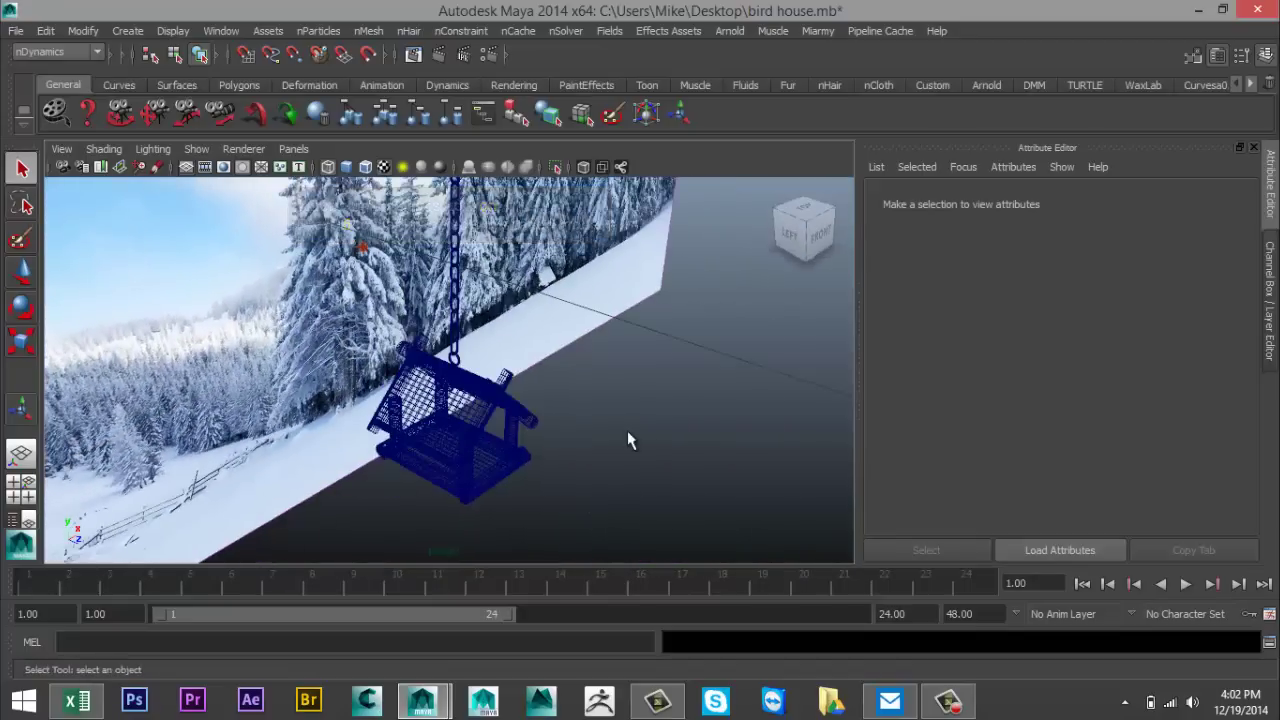
key("5")
scroll(650, 472, "up", 5)
scroll(657, 471, "down", 5)
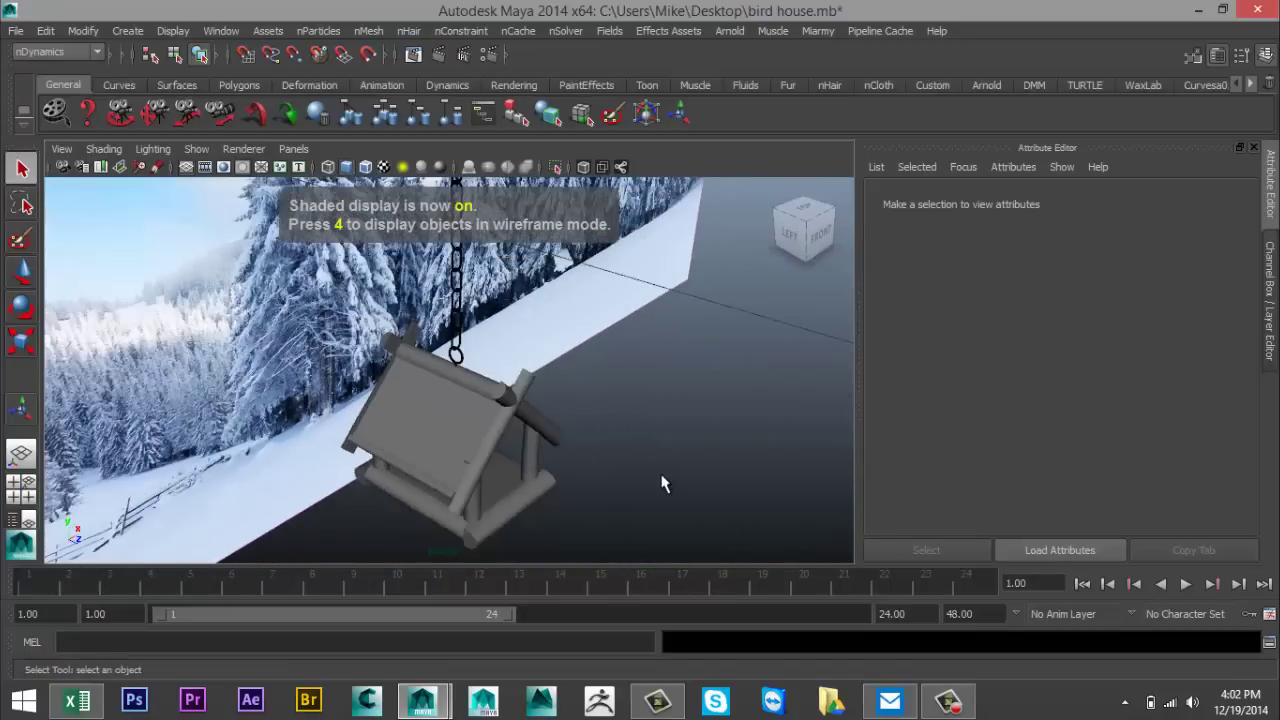
mouse_move(650, 492)
left_mouse_down("alt")
mouse_move(634, 437)
mouse_move(551, 477)
mouse_move(623, 506)
mouse_move(600, 488)
left_mouse_up("alt")
Step: Select the bird house and chain, combine them with Polygons Mesh > Combine, then deselect
left_click_drag(406, 242, 600, 532)
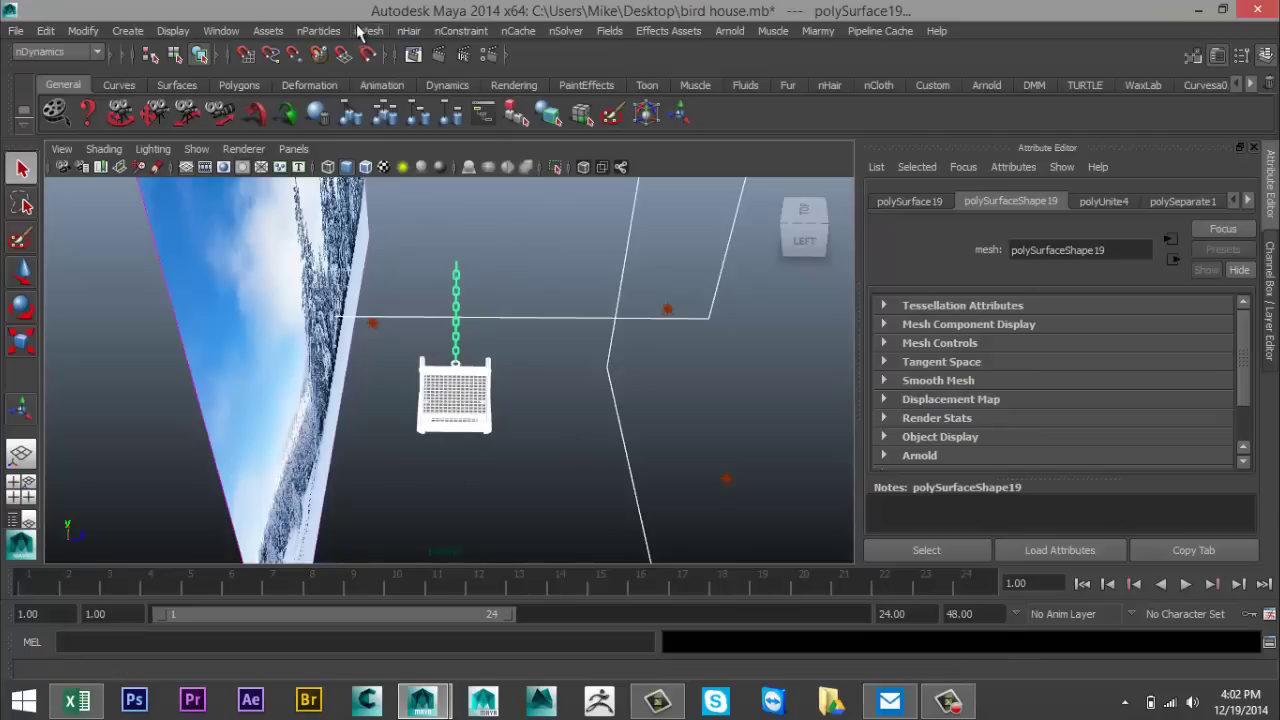
left_click(97, 52)
left_click(55, 83)
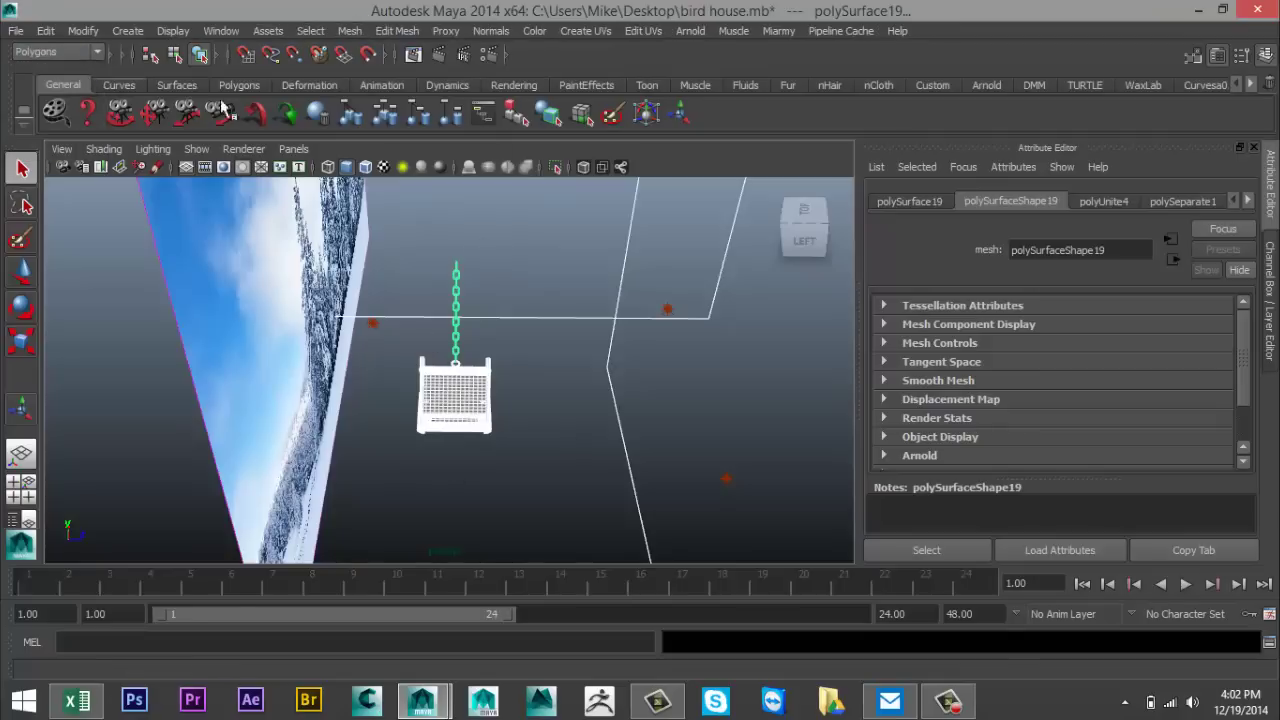
left_click(349, 31)
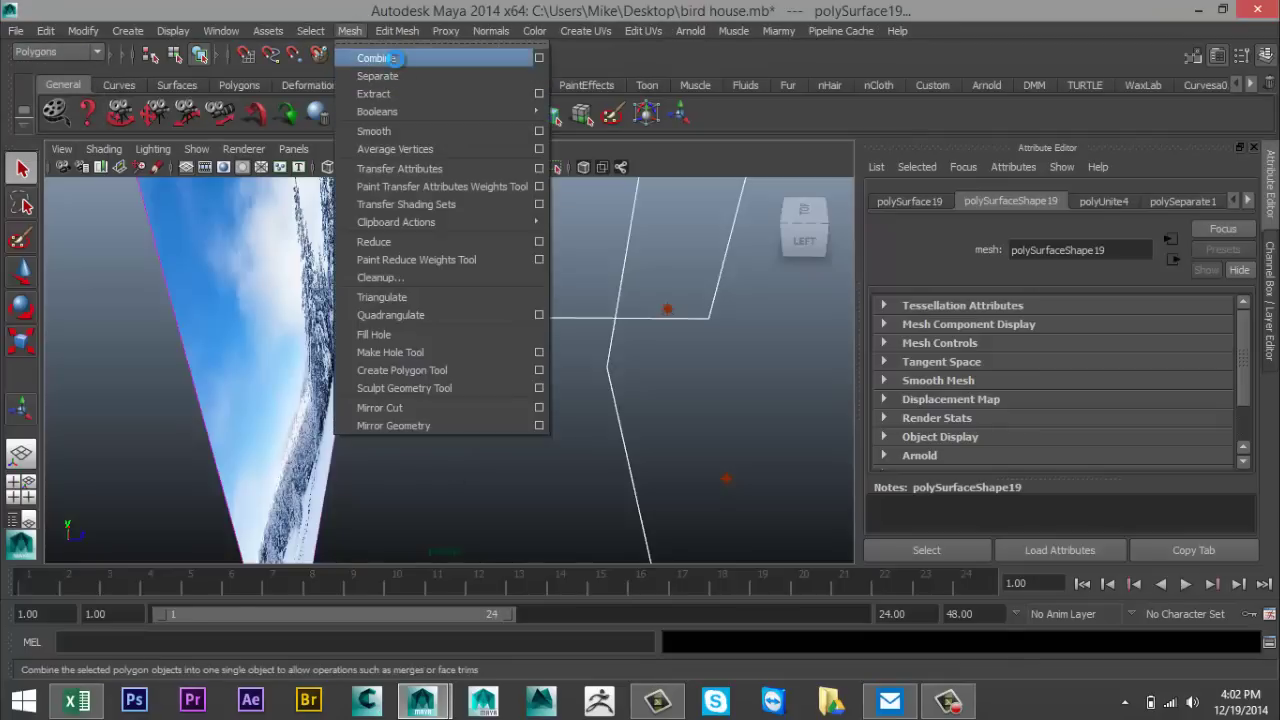
left_click(378, 52)
left_click(577, 448)
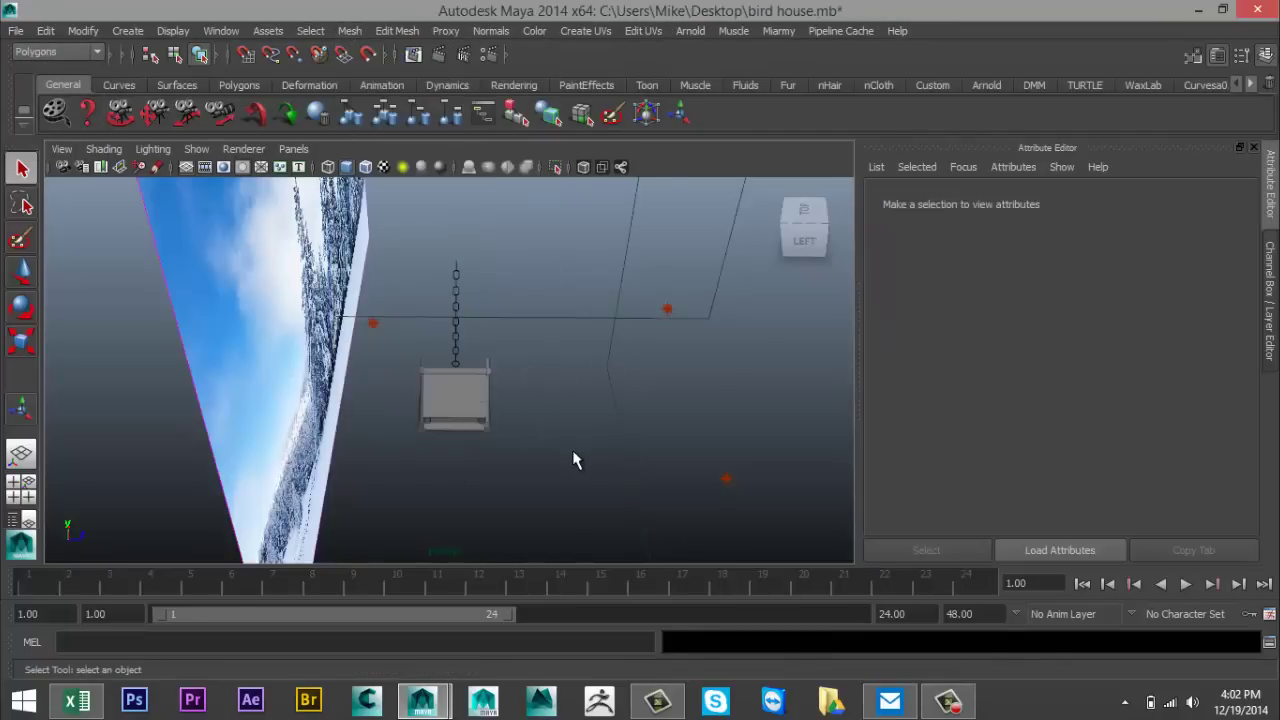
scroll(574, 450, "up", 5)
scroll(576, 410, "down", 2)
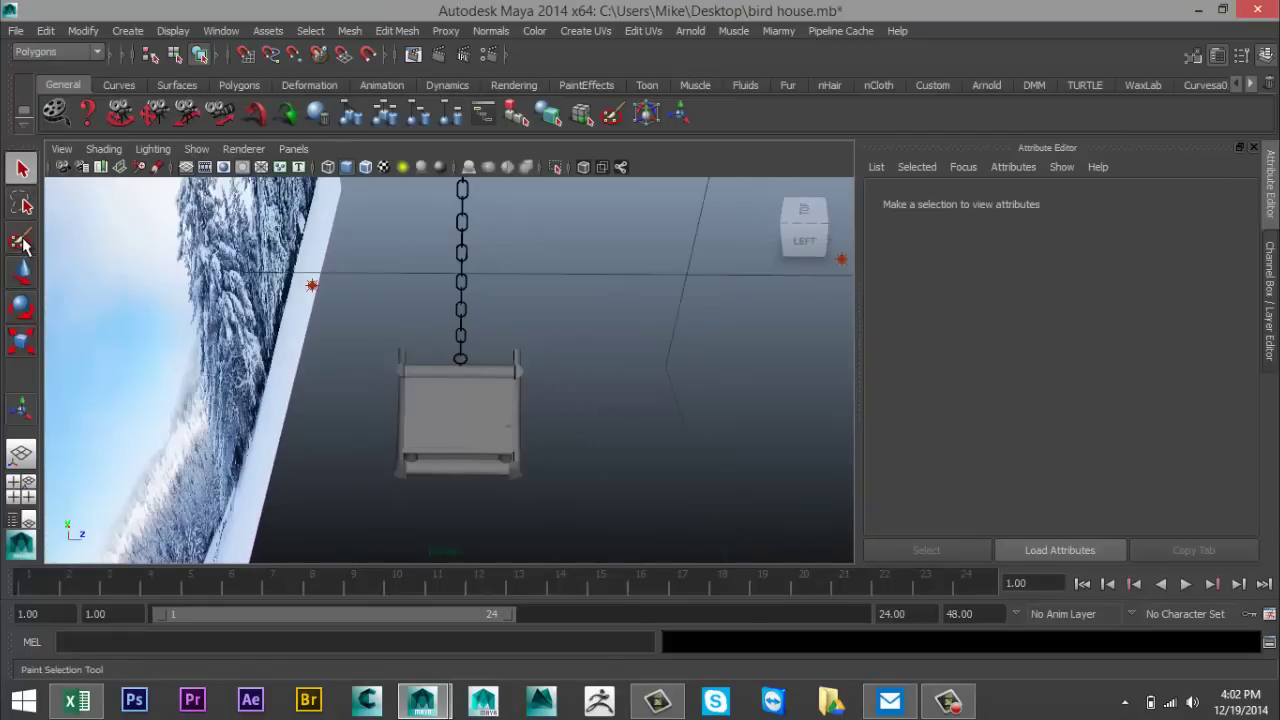
Step: Select the combined mesh, switch to Face component mode and activate the Paint Selection Tool
left_click(22, 243)
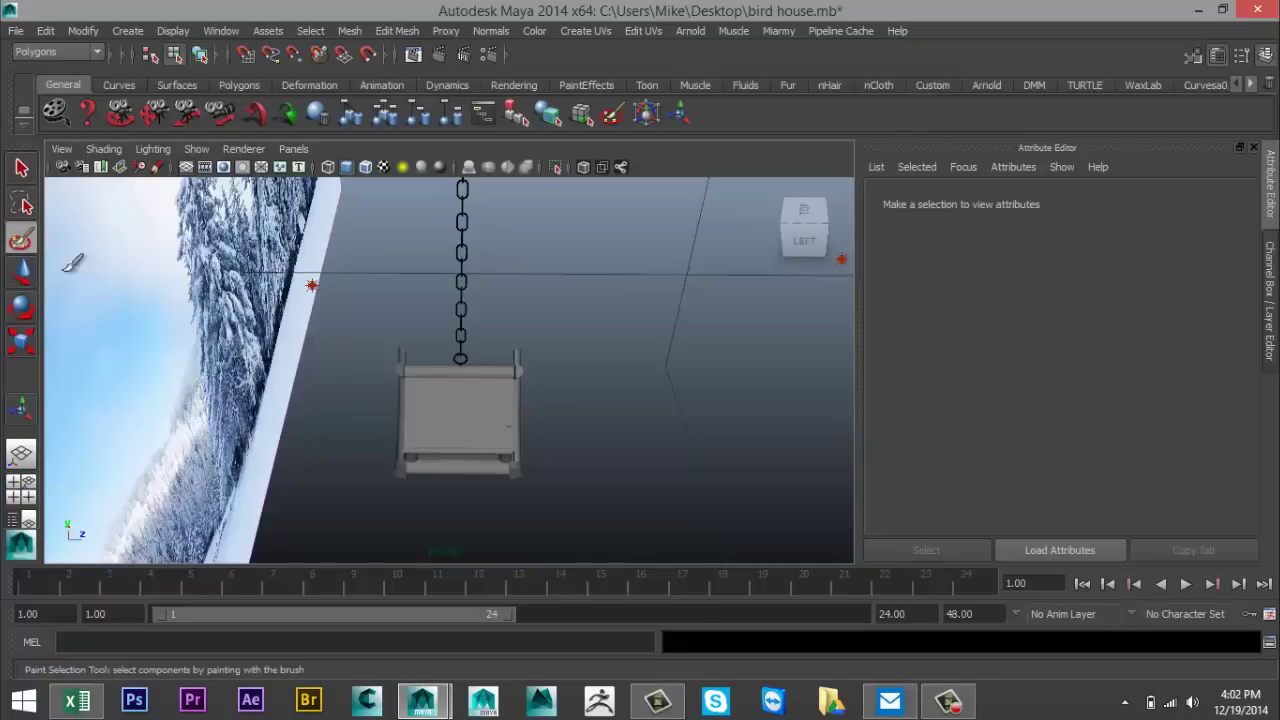
scroll(545, 450, "up", 5)
right_click(484, 298)
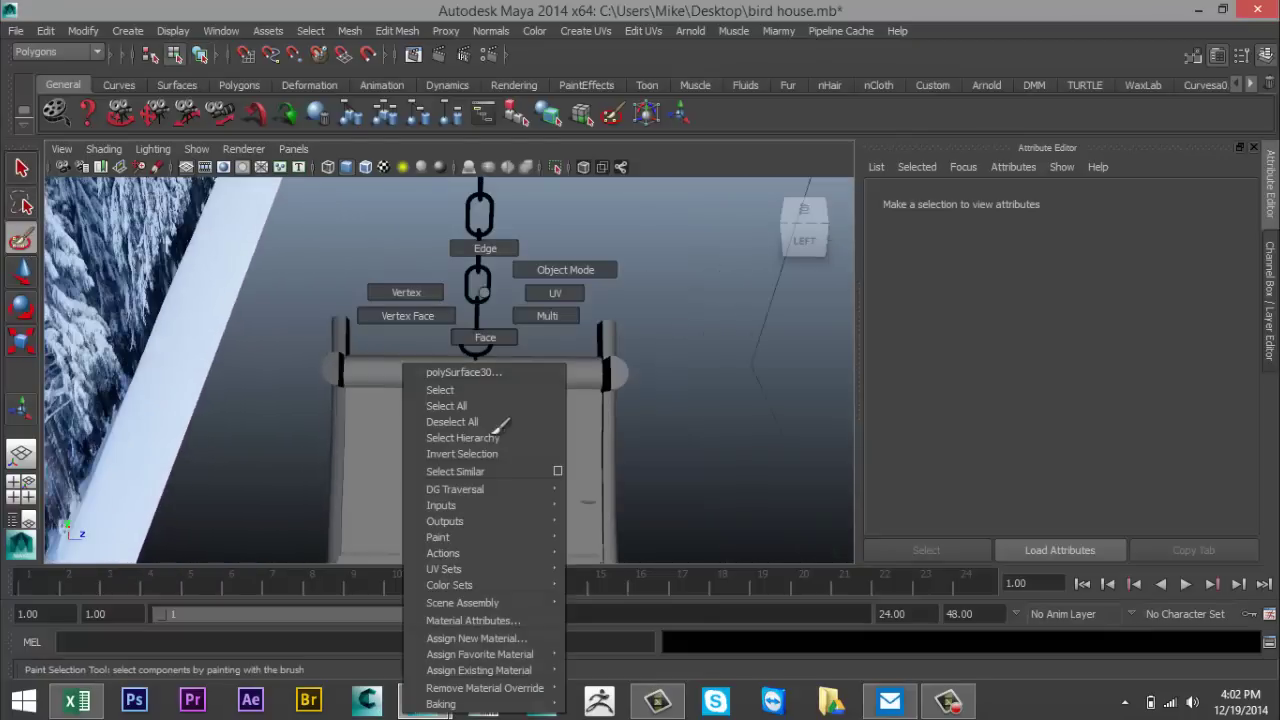
left_click(556, 271)
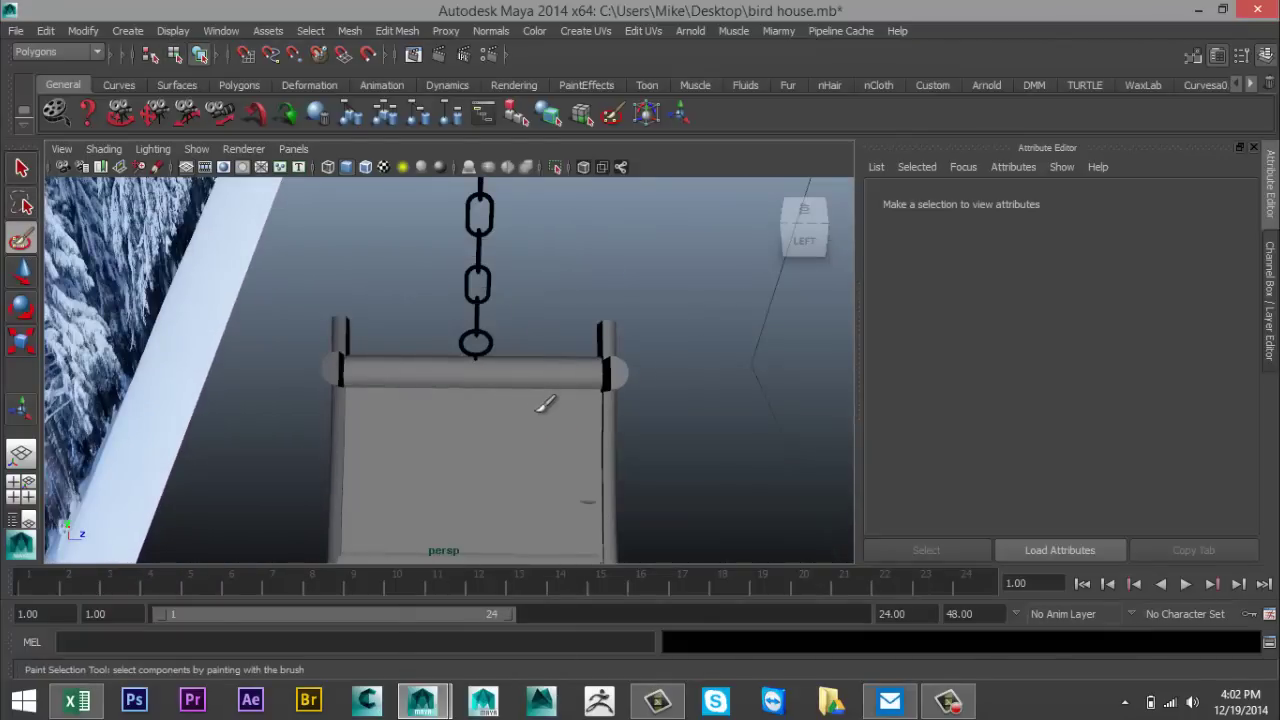
key("q")
left_click(531, 410)
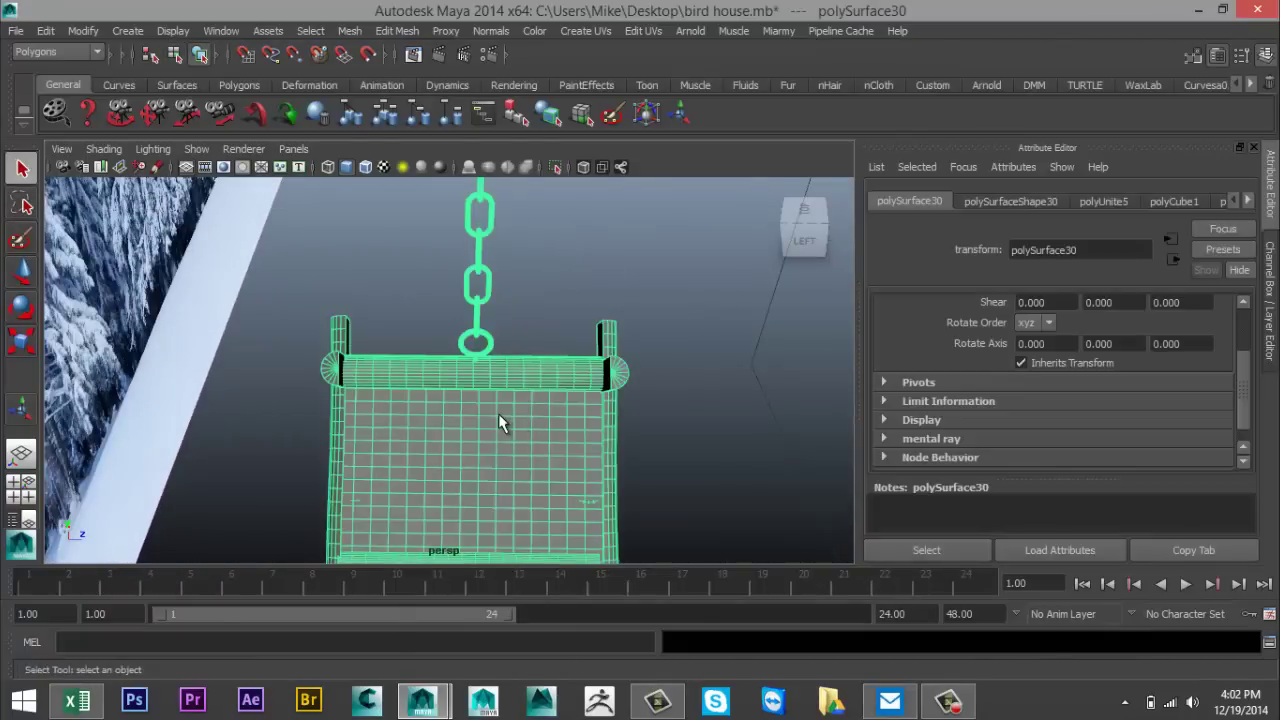
right_click(500, 300)
left_click(514, 399)
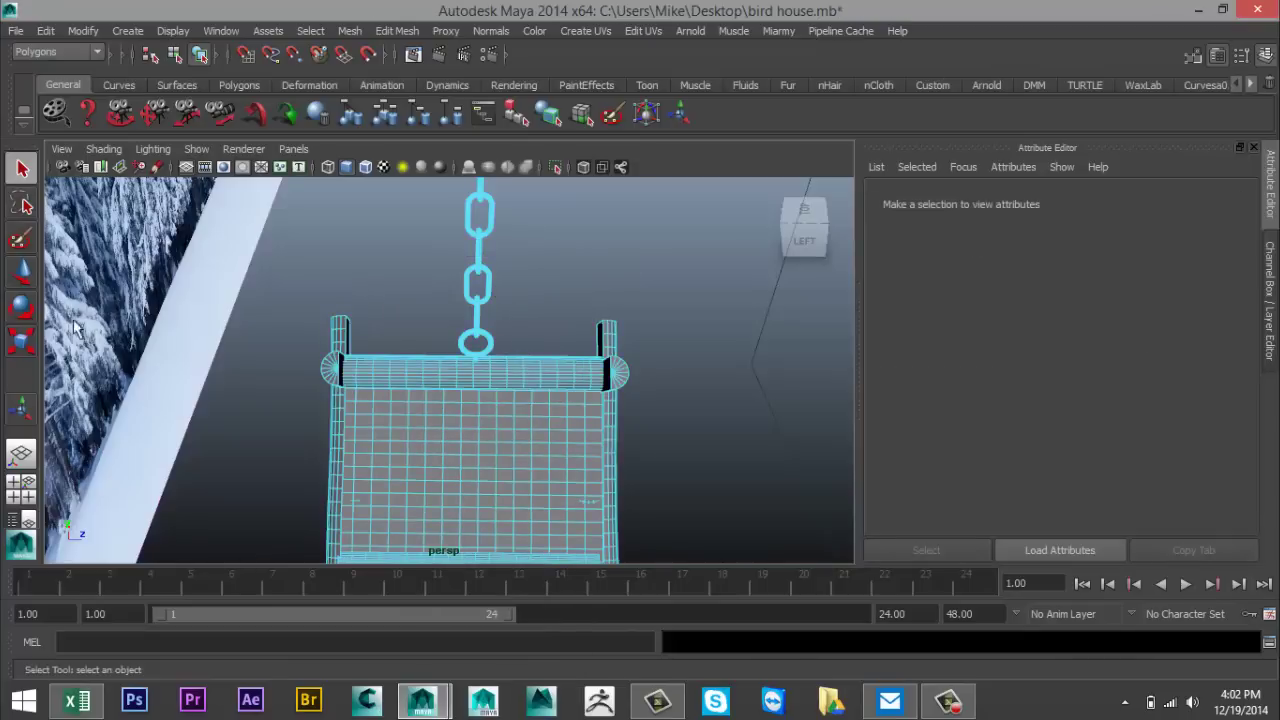
left_click(21, 238)
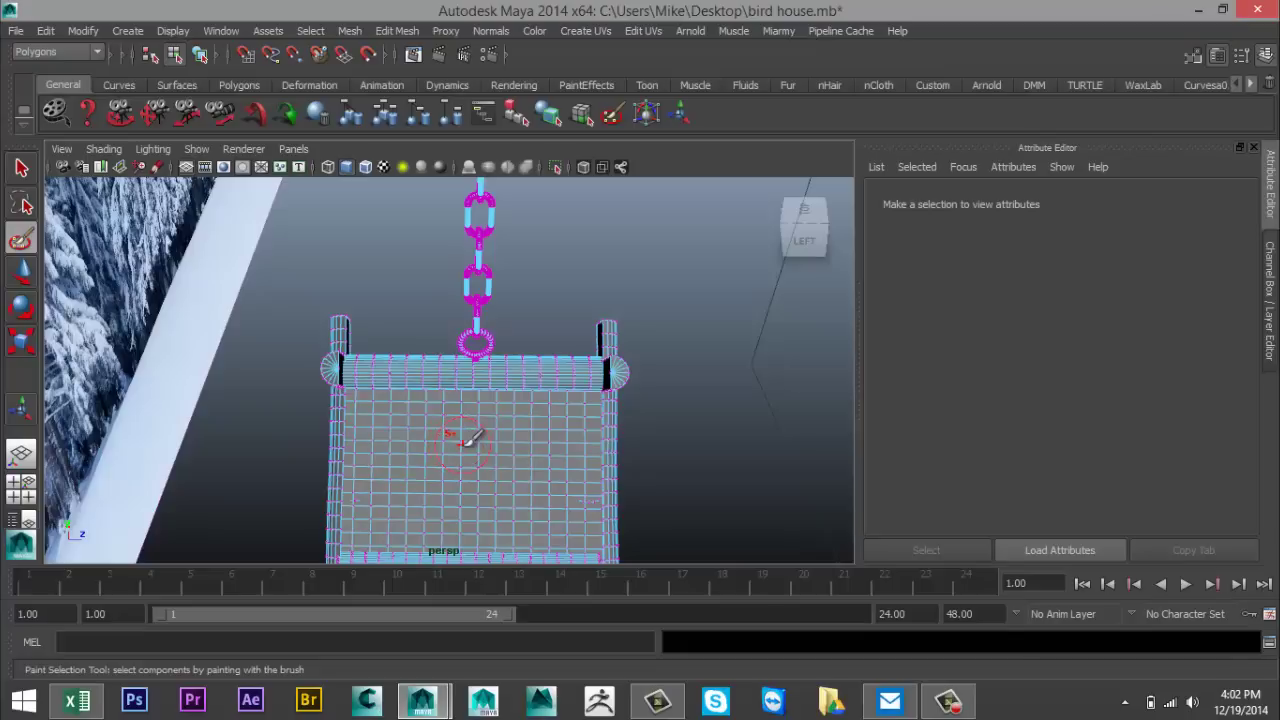
Step: Shrink the brush radius to about 8.3 and paint scattered face patches across the panel
left_click_drag(456, 446, 497, 453)
mouse_move(571, 465)
left_mouse_down()
mouse_move(461, 456)
mouse_move(491, 466)
mouse_move(482, 395)
left_mouse_up()
scroll(481, 410, "up", 2)
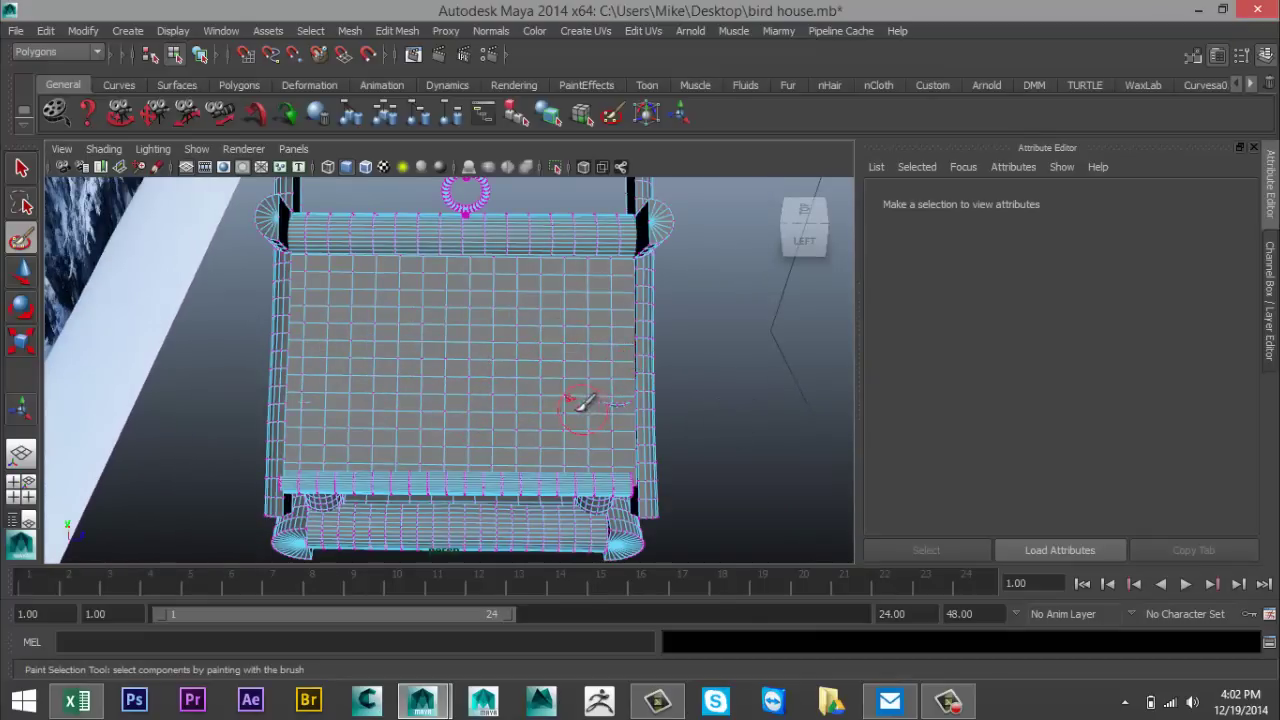
mouse_move(345, 232)
left_mouse_down()
mouse_move(379, 262)
mouse_move(337, 277)
left_mouse_up()
key("ctrl+z")
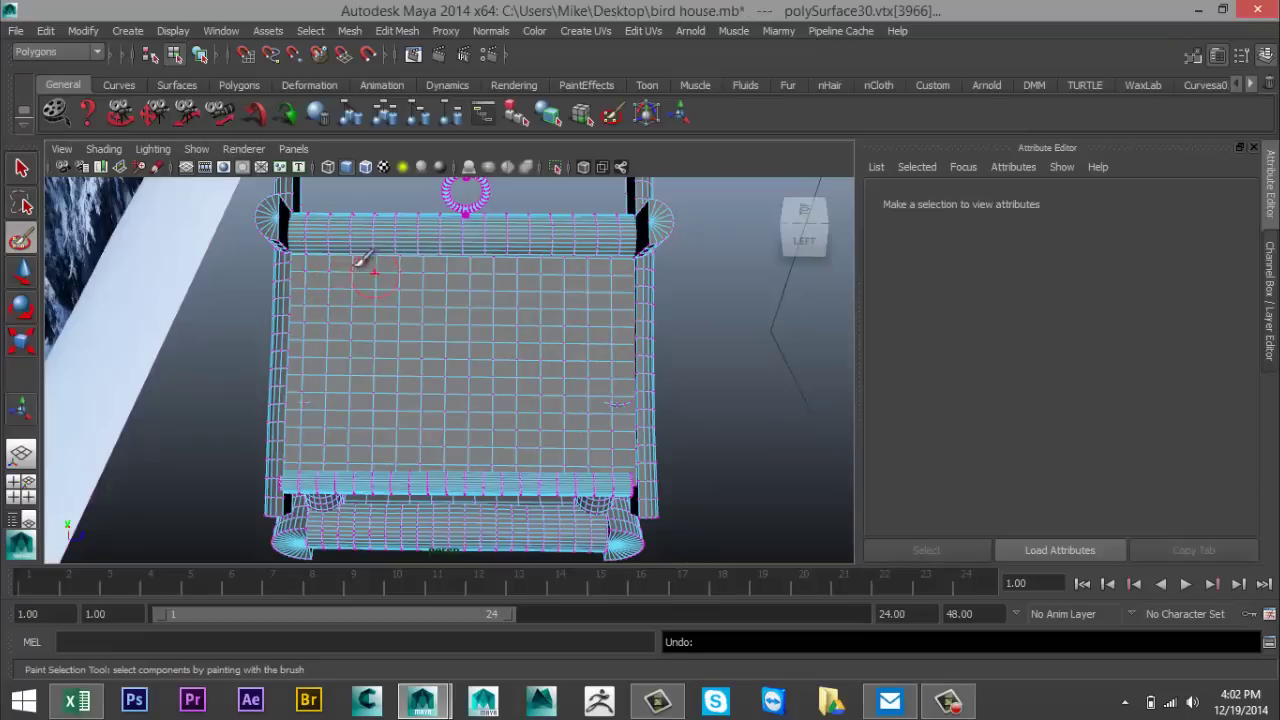
right_click_drag(357, 282, 367, 331)
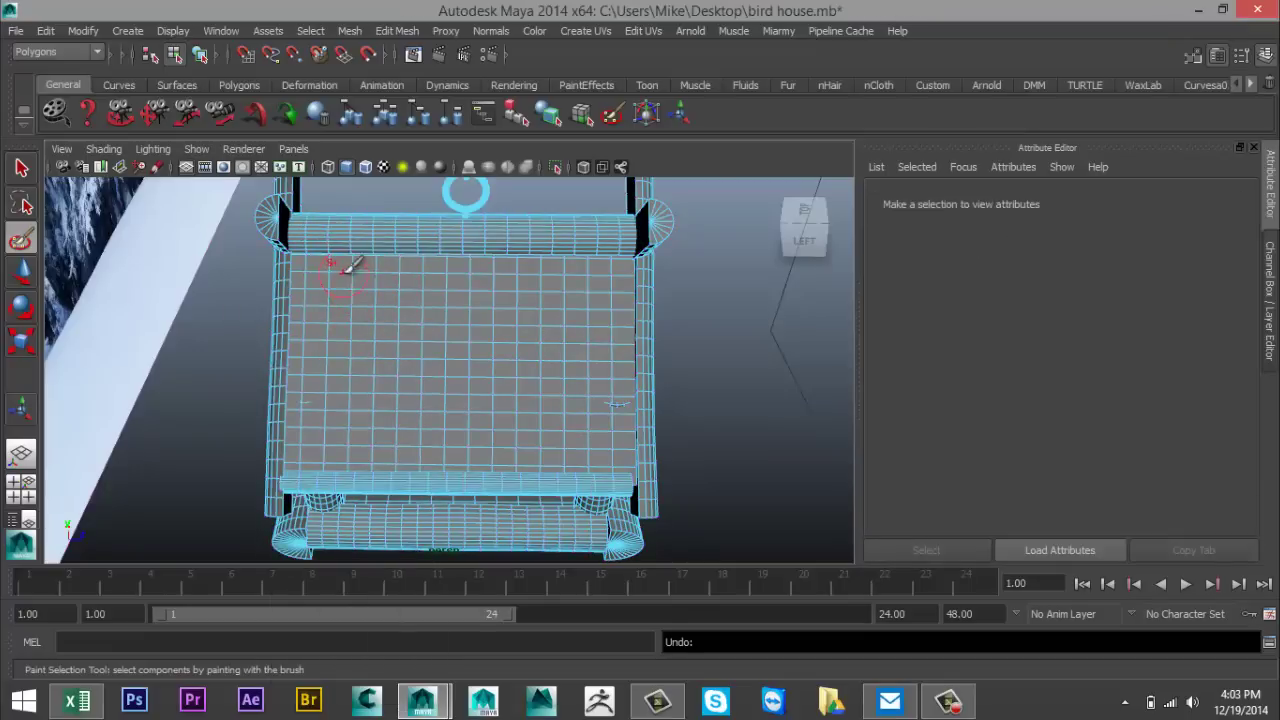
mouse_move(343, 266)
left_mouse_down()
mouse_move(380, 337)
mouse_move(334, 334)
mouse_move(434, 380)
left_mouse_up()
mouse_move(474, 296)
left_mouse_down()
mouse_move(512, 378)
mouse_move(480, 432)
mouse_move(567, 456)
mouse_move(610, 322)
mouse_move(638, 380)
mouse_move(596, 264)
mouse_move(605, 222)
mouse_move(470, 251)
mouse_move(465, 234)
mouse_move(435, 226)
mouse_move(305, 246)
mouse_move(316, 256)
mouse_move(277, 218)
mouse_move(295, 300)
mouse_move(281, 290)
mouse_move(272, 434)
mouse_move(584, 388)
mouse_move(646, 289)
mouse_move(659, 407)
mouse_move(593, 513)
mouse_move(385, 484)
mouse_move(530, 494)
mouse_move(331, 537)
mouse_move(552, 542)
mouse_move(502, 543)
mouse_move(612, 484)
mouse_move(568, 510)
mouse_move(373, 486)
mouse_move(608, 286)
left_mouse_up()
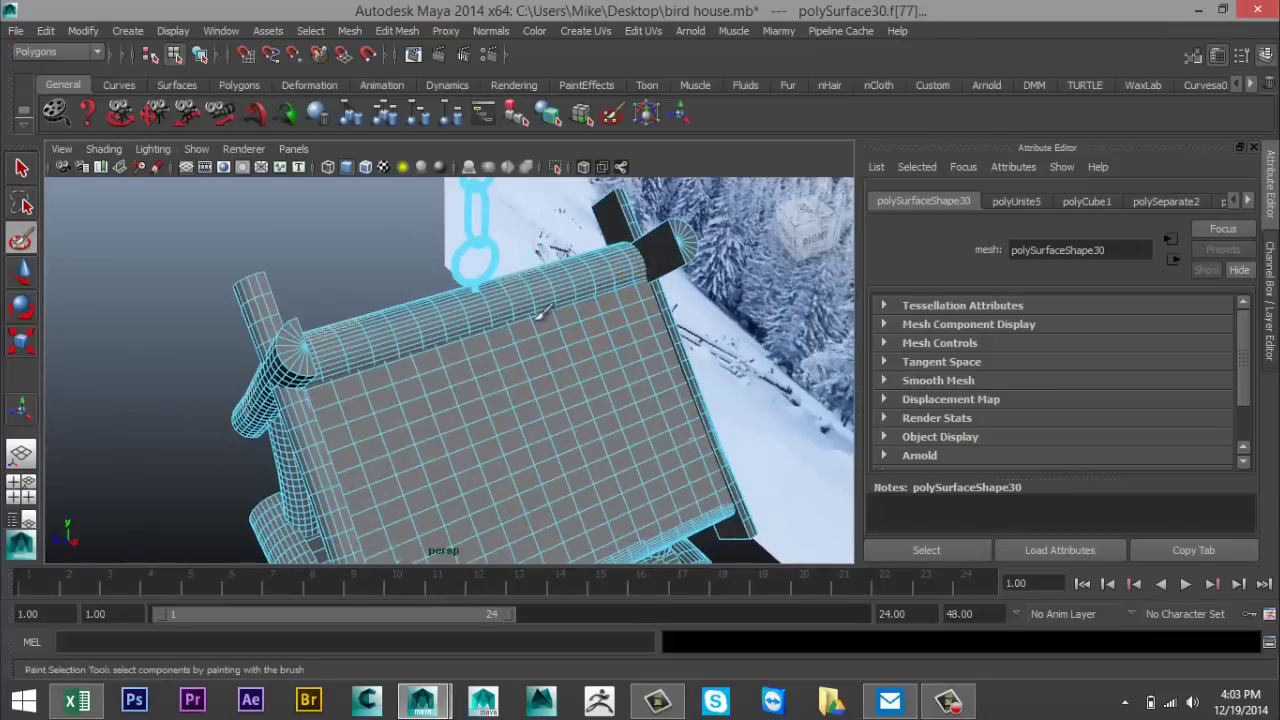
Step: Paint face patches across the panel, front log, left post and back wall
mouse_move(533, 318)
left_mouse_down()
mouse_move(435, 327)
mouse_move(371, 404)
mouse_move(377, 435)
mouse_move(580, 484)
mouse_move(513, 406)
mouse_move(604, 461)
mouse_move(610, 396)
mouse_move(675, 503)
mouse_move(667, 370)
mouse_move(699, 483)
mouse_move(524, 466)
mouse_move(525, 329)
mouse_move(417, 337)
left_mouse_up()
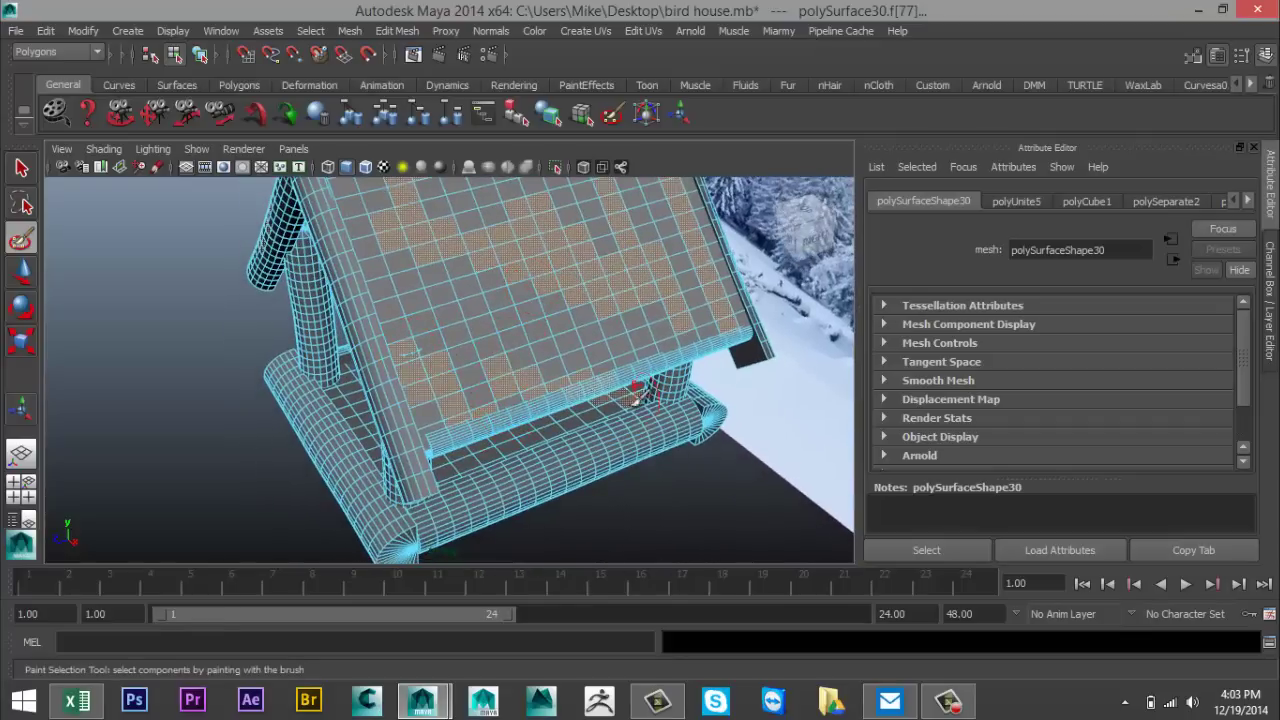
mouse_move(660, 432)
left_mouse_down()
mouse_move(450, 518)
mouse_move(408, 403)
mouse_move(395, 490)
mouse_move(437, 523)
mouse_move(540, 478)
mouse_move(329, 491)
mouse_move(488, 515)
left_mouse_up()
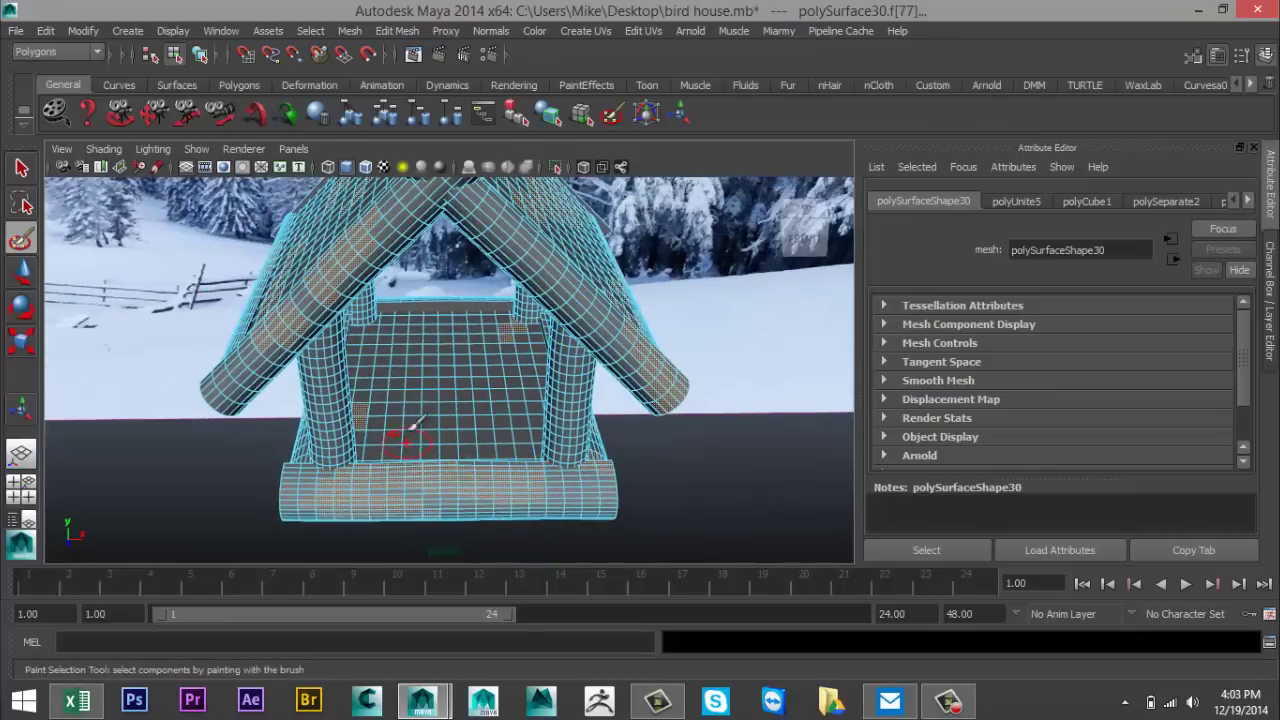
mouse_move(413, 408)
left_mouse_down()
mouse_move(454, 421)
mouse_move(439, 334)
mouse_move(491, 341)
mouse_move(526, 374)
mouse_move(524, 428)
mouse_move(468, 431)
mouse_move(501, 396)
mouse_move(436, 328)
mouse_move(449, 311)
mouse_move(379, 351)
mouse_move(382, 405)
left_mouse_up()
mouse_move(292, 466)
left_mouse_down("alt")
mouse_move(265, 467)
mouse_move(365, 326)
left_mouse_up("alt")
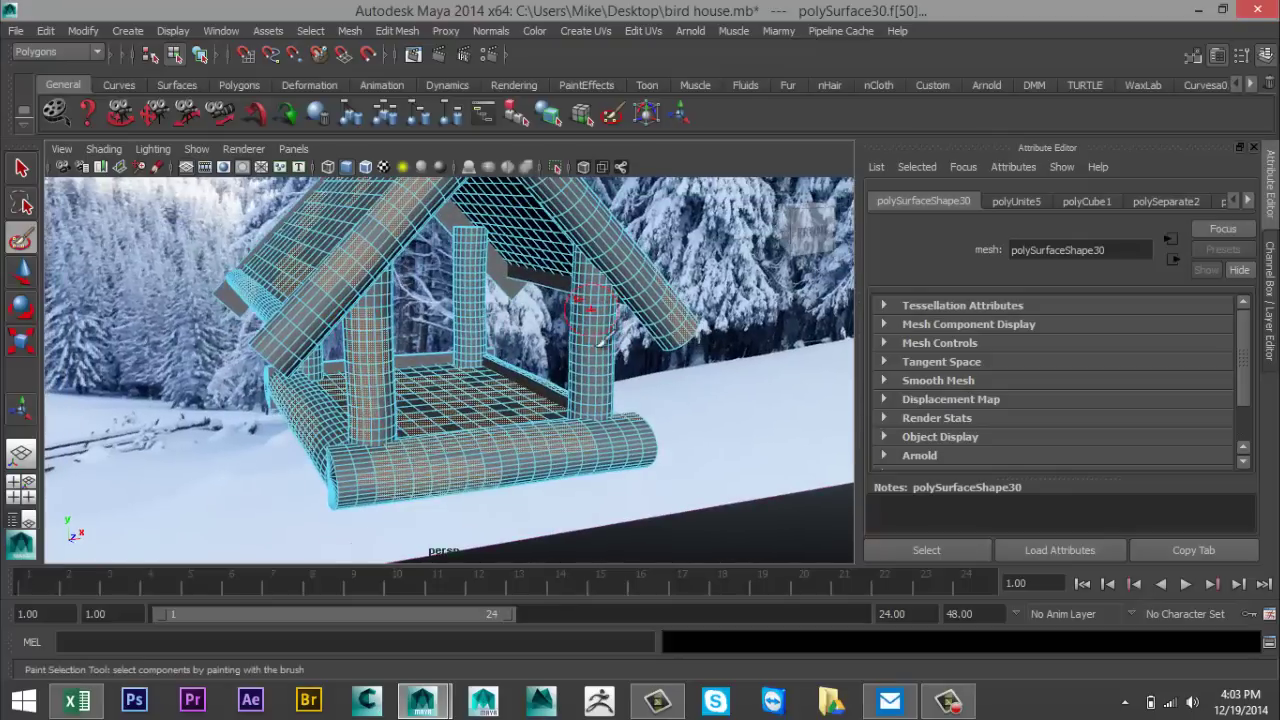
Step: From a low view, paint more faces on the left post, front log and right post
mouse_move(284, 438)
left_mouse_down("alt")
mouse_move(363, 412)
mouse_move(240, 362)
left_mouse_up("alt")
mouse_move(165, 474)
left_mouse_down("alt")
mouse_move(290, 508)
mouse_move(310, 500)
left_mouse_up("alt")
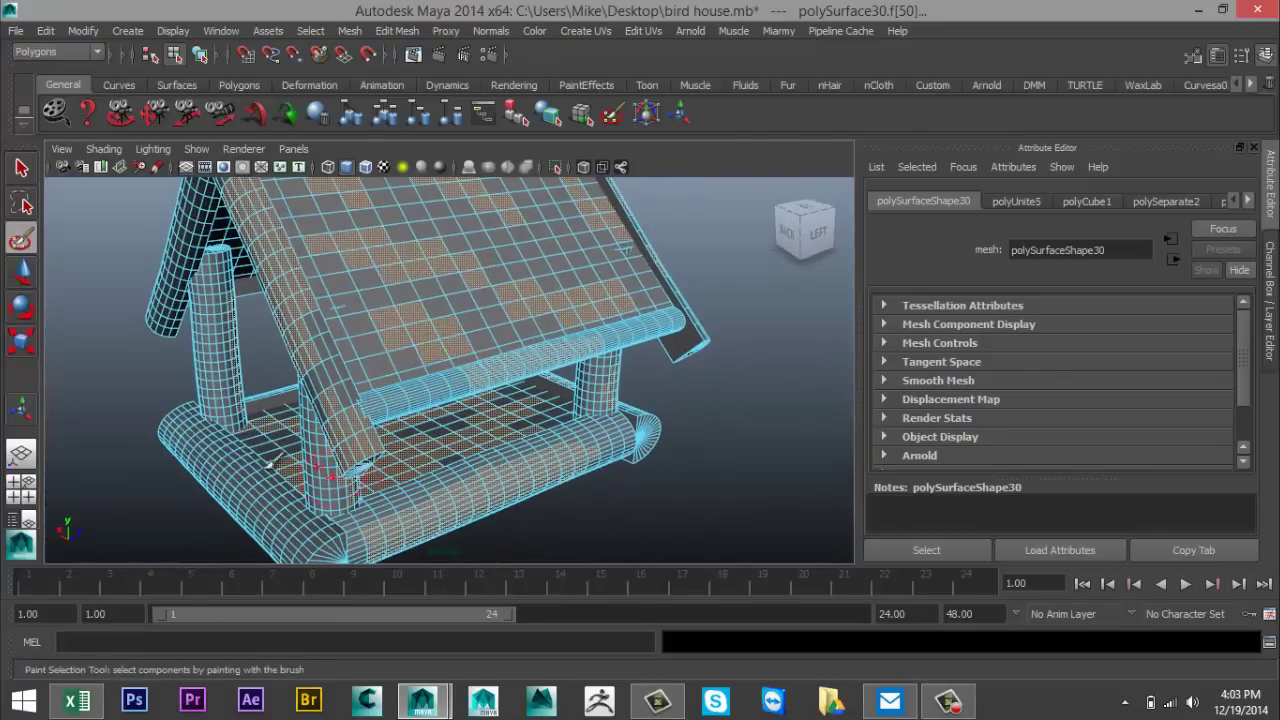
left_click_drag(205, 443, 300, 460, "alt")
mouse_move(296, 410)
left_mouse_down()
mouse_move(287, 282)
mouse_move(290, 463)
mouse_move(248, 457)
mouse_move(395, 510)
mouse_move(403, 467)
mouse_move(468, 515)
mouse_move(523, 488)
mouse_move(688, 502)
left_mouse_up()
mouse_move(610, 462)
left_mouse_down()
mouse_move(559, 393)
mouse_move(543, 408)
mouse_move(557, 308)
mouse_move(480, 343)
left_mouse_up()
Step: Paint faces down the left roof slab, then orbit around to check the whole bird house
left_click_drag(335, 385, 355, 400, "alt")
mouse_move(483, 228)
left_mouse_down()
mouse_move(469, 268)
mouse_move(397, 315)
mouse_move(374, 385)
mouse_move(312, 410)
mouse_move(309, 446)
left_mouse_up()
left_click_drag(190, 420, 544, 452, "alt")
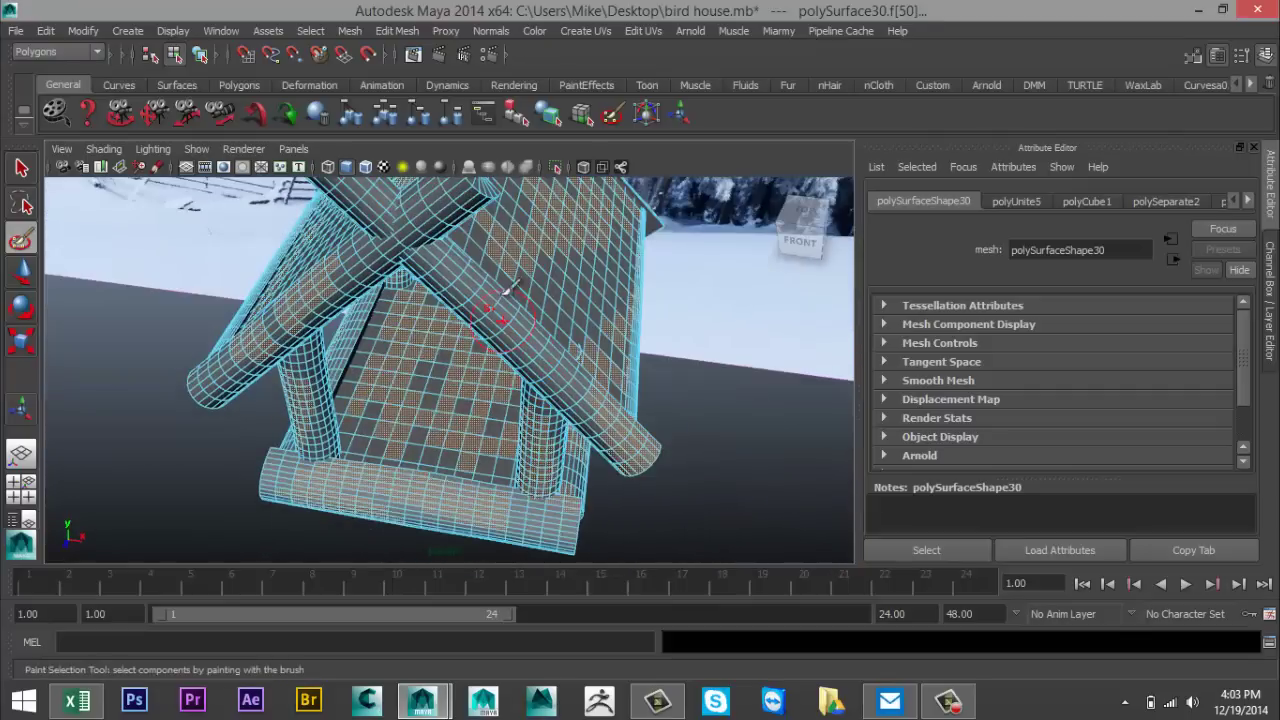
left_click_drag(322, 316, 495, 310, "alt")
left_click_drag(383, 389, 284, 390, "alt")
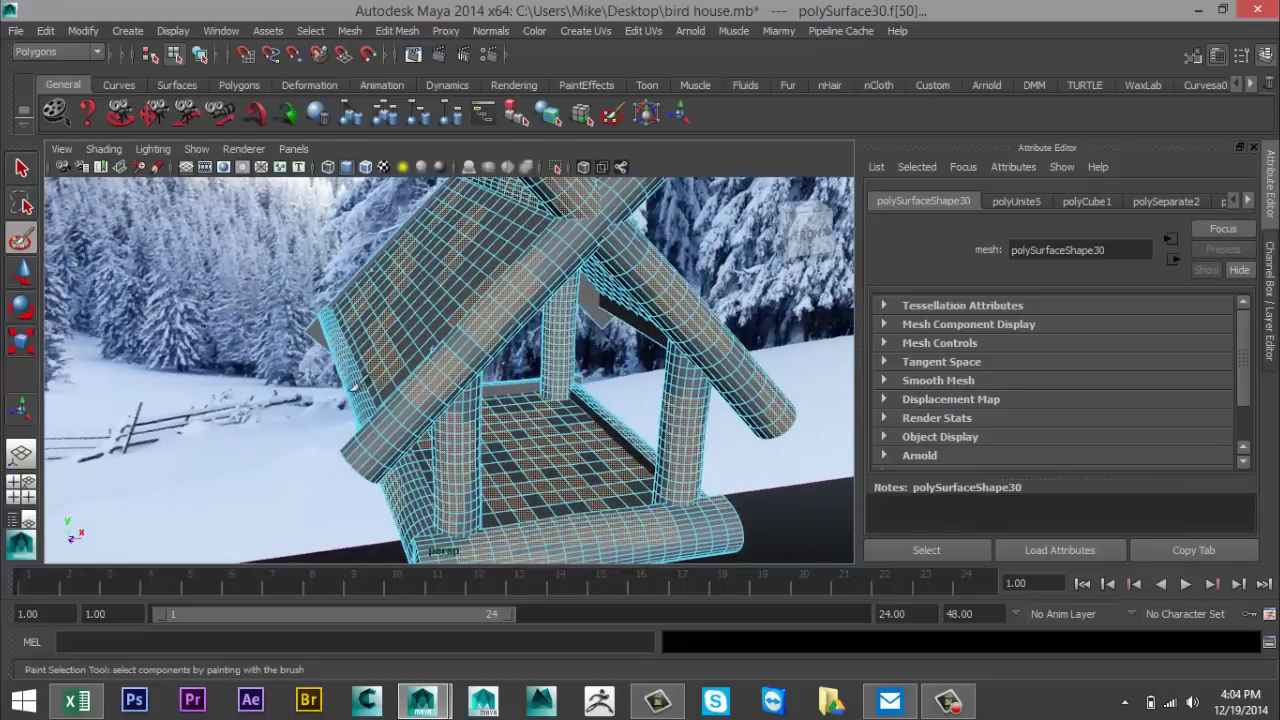
left_click_drag(539, 405, 662, 368, "alt")
right_click_drag(662, 368, 655, 375, "alt")
mouse_move(655, 375)
left_mouse_down("alt")
mouse_move(609, 345)
mouse_move(615, 365)
left_mouse_up("alt")
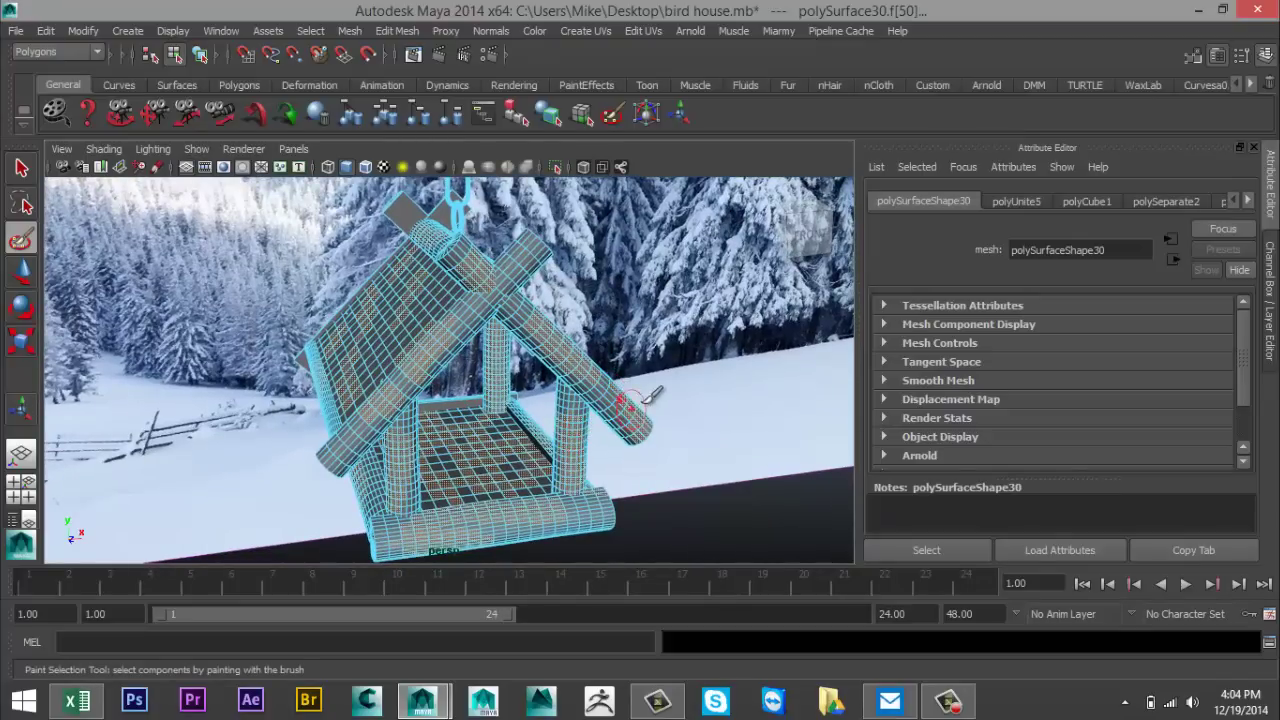
Step: Duplicate the painted faces as separate surface pieces using the Polygons Edit Mesh menu
left_click(95, 52)
left_click(86, 77)
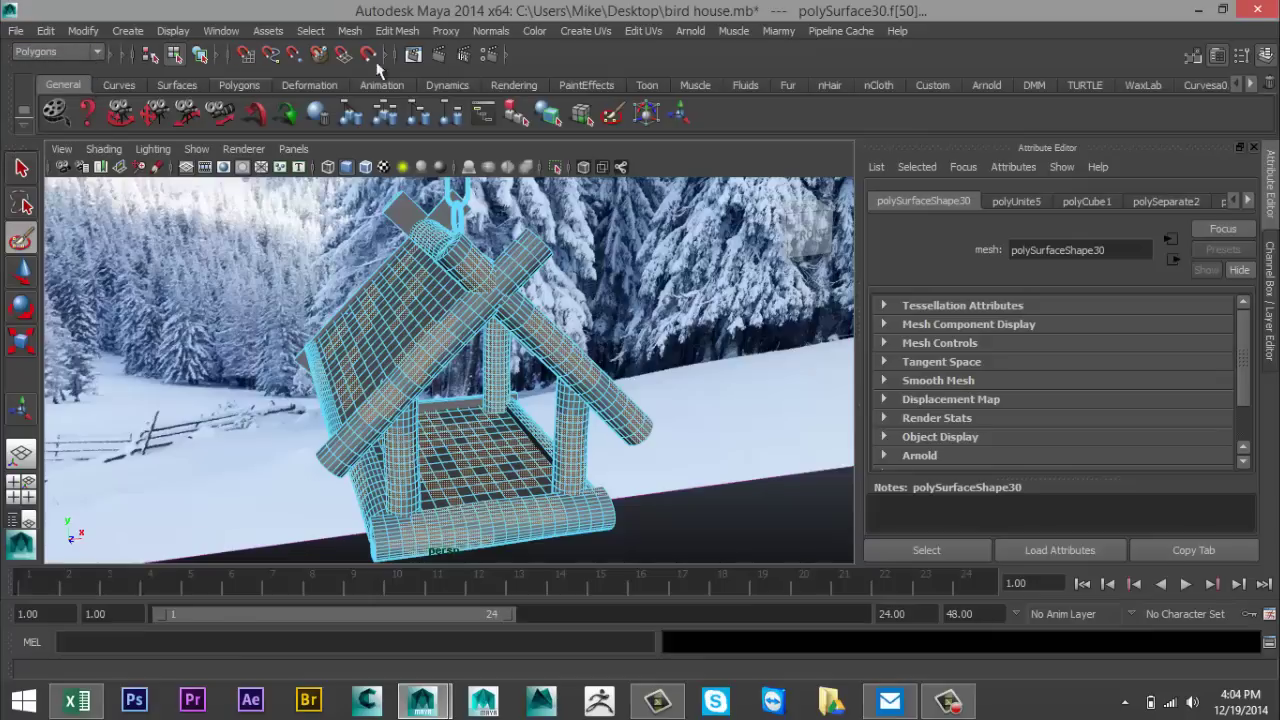
left_click(396, 31)
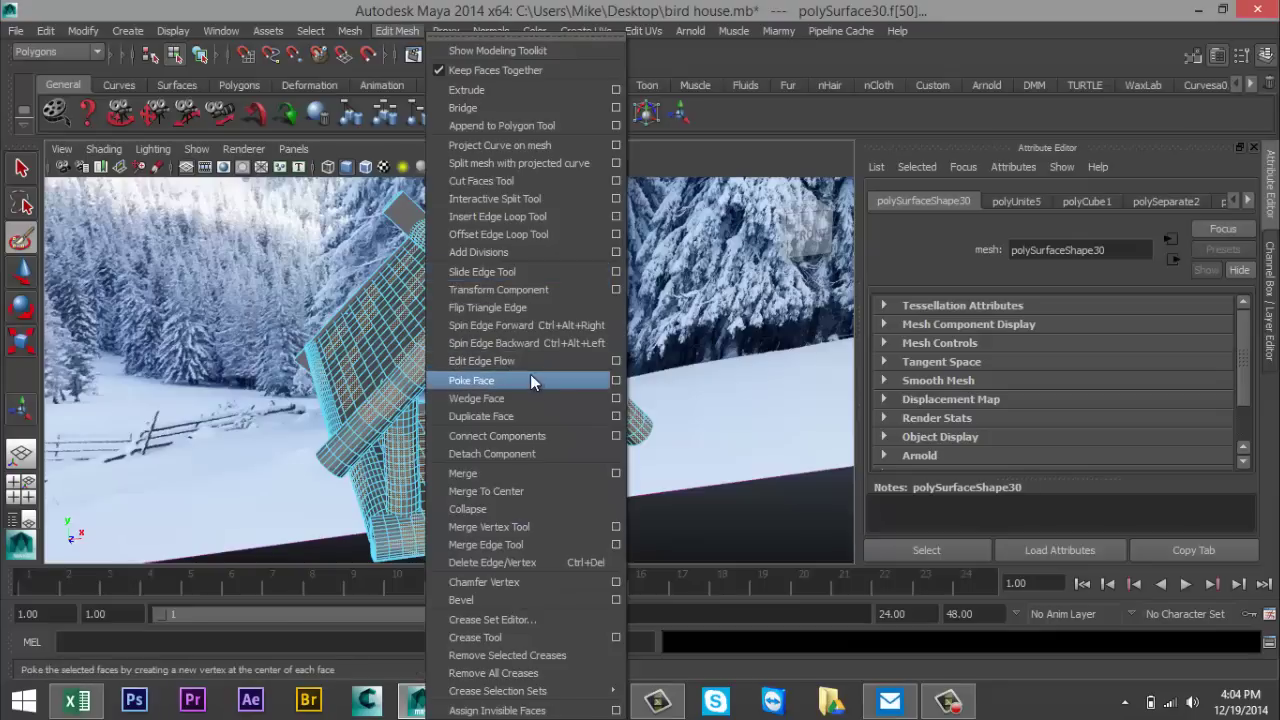
left_click(527, 417)
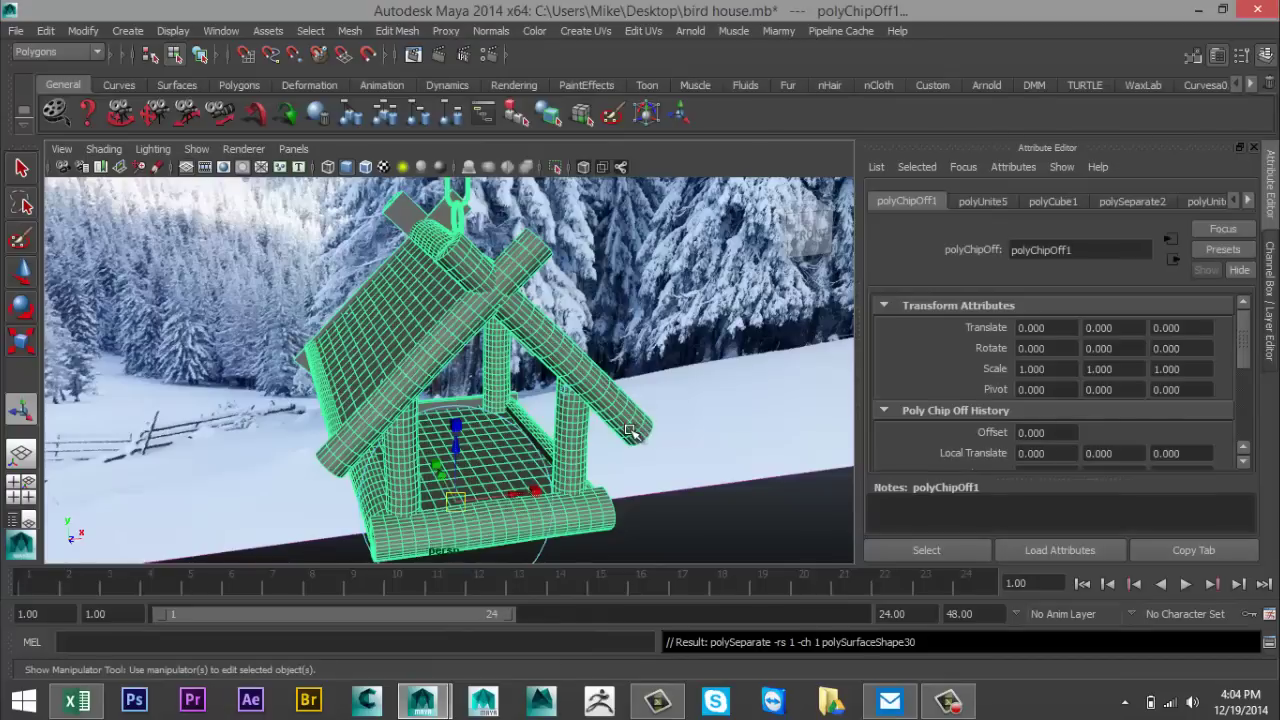
Step: In wireframe, pick the bird house's parent mesh, frame it and hide it with Ctrl+H
left_click(718, 492)
key("4")
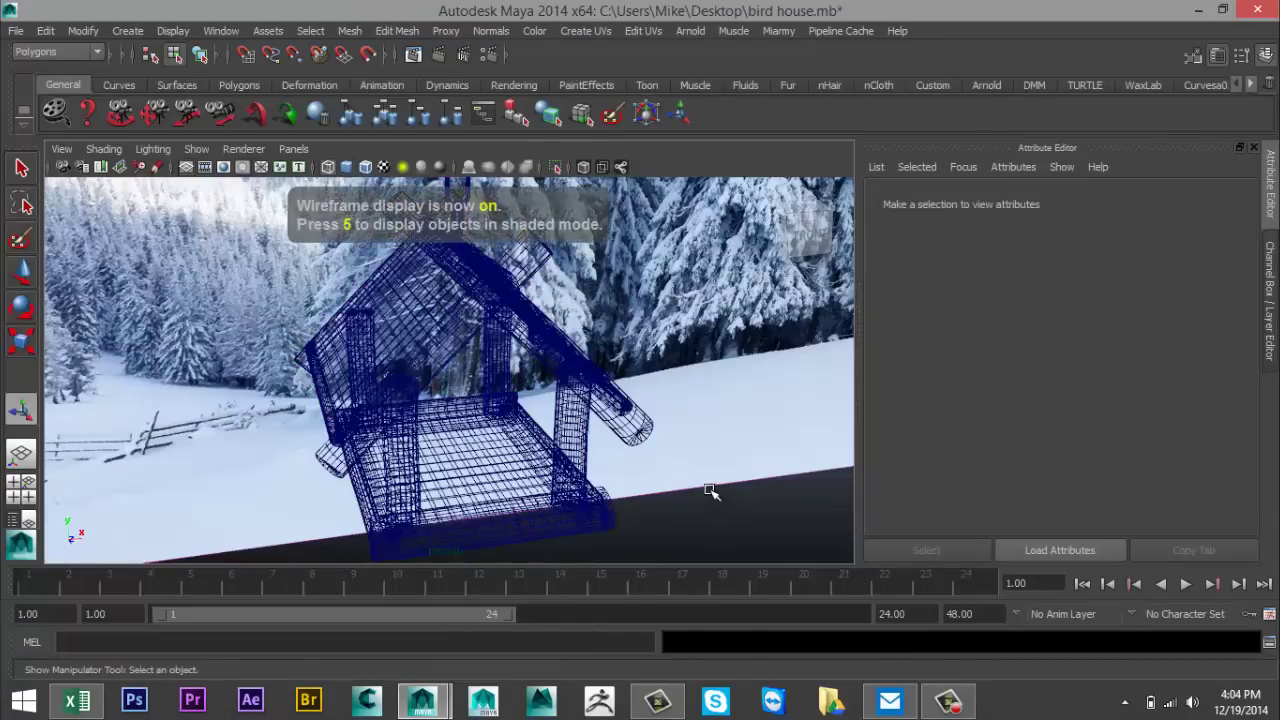
left_click_drag(712, 492, 545, 455, "alt")
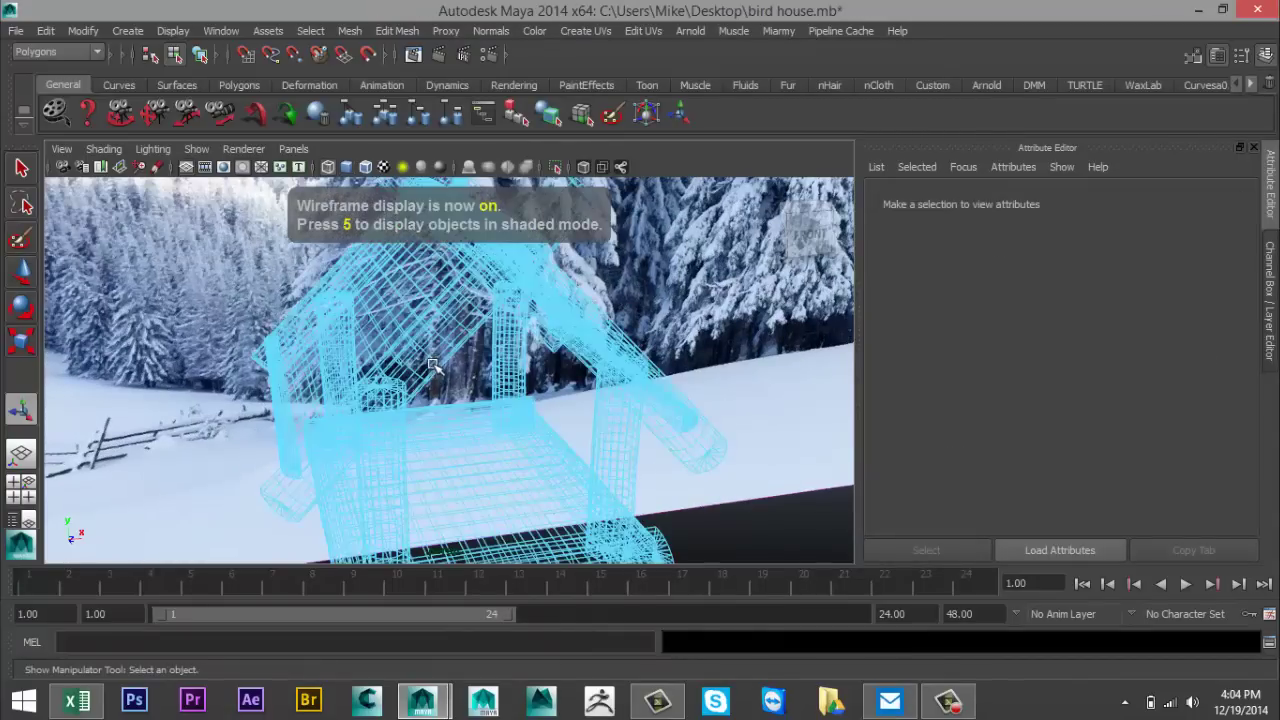
left_click_drag(397, 429, 476, 437, "alt")
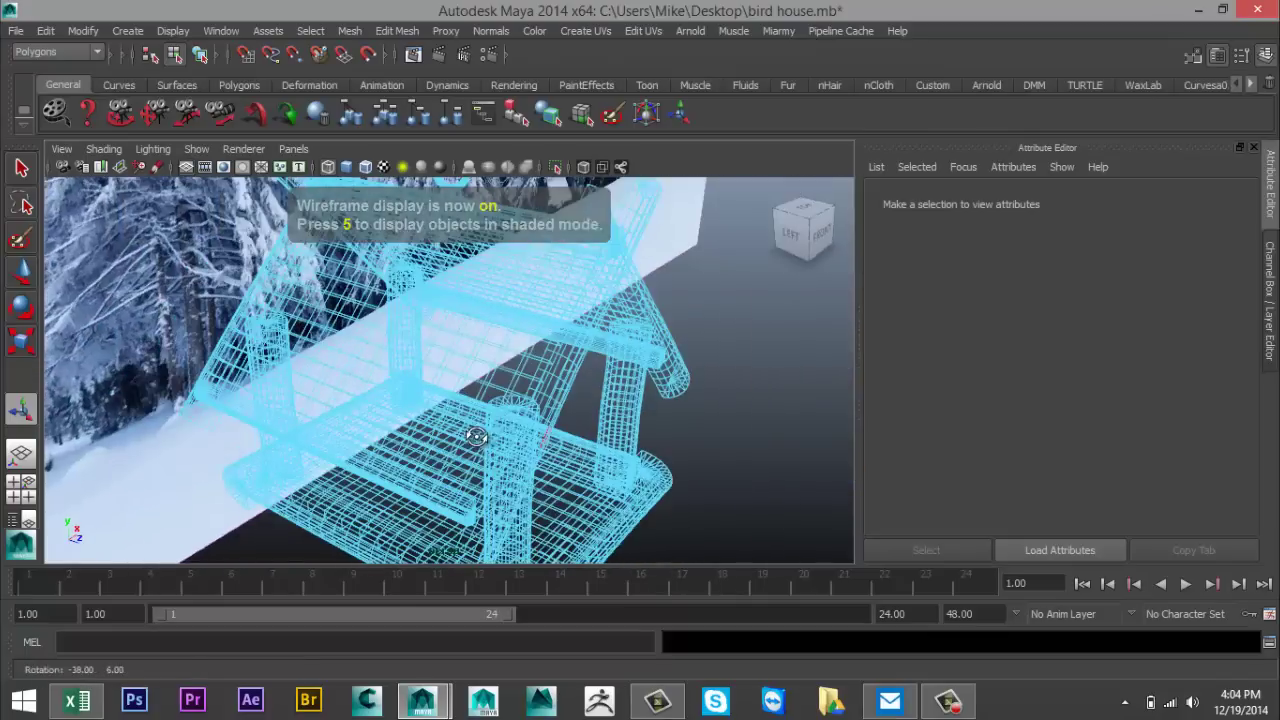
right_click_drag(535, 372, 560, 348)
left_click(559, 349)
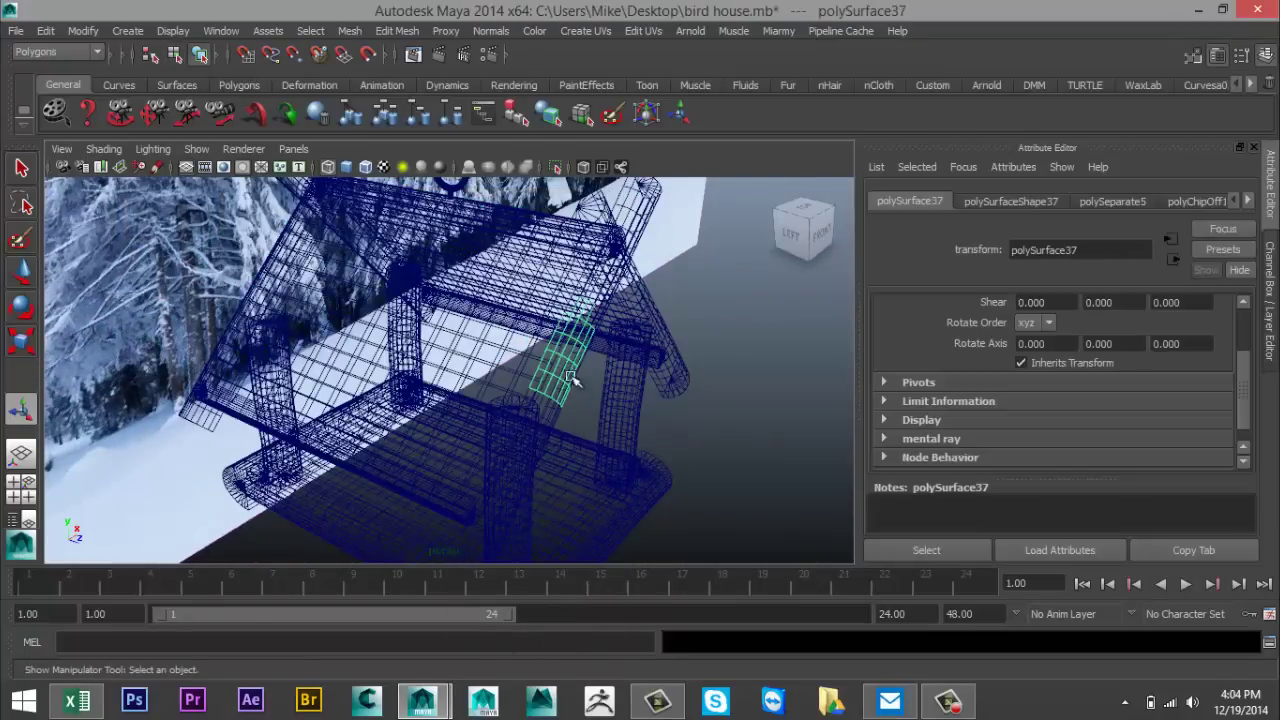
scroll(557, 432, "up", 3)
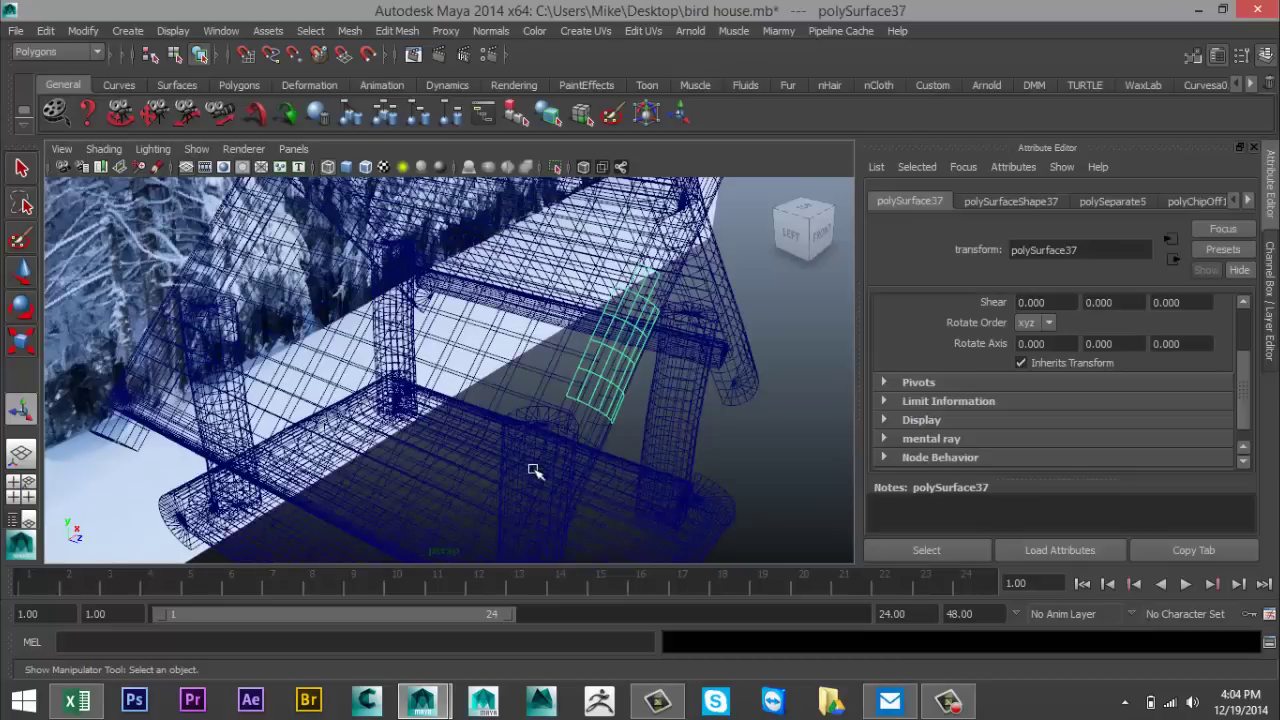
left_click(300, 505)
key("Up")
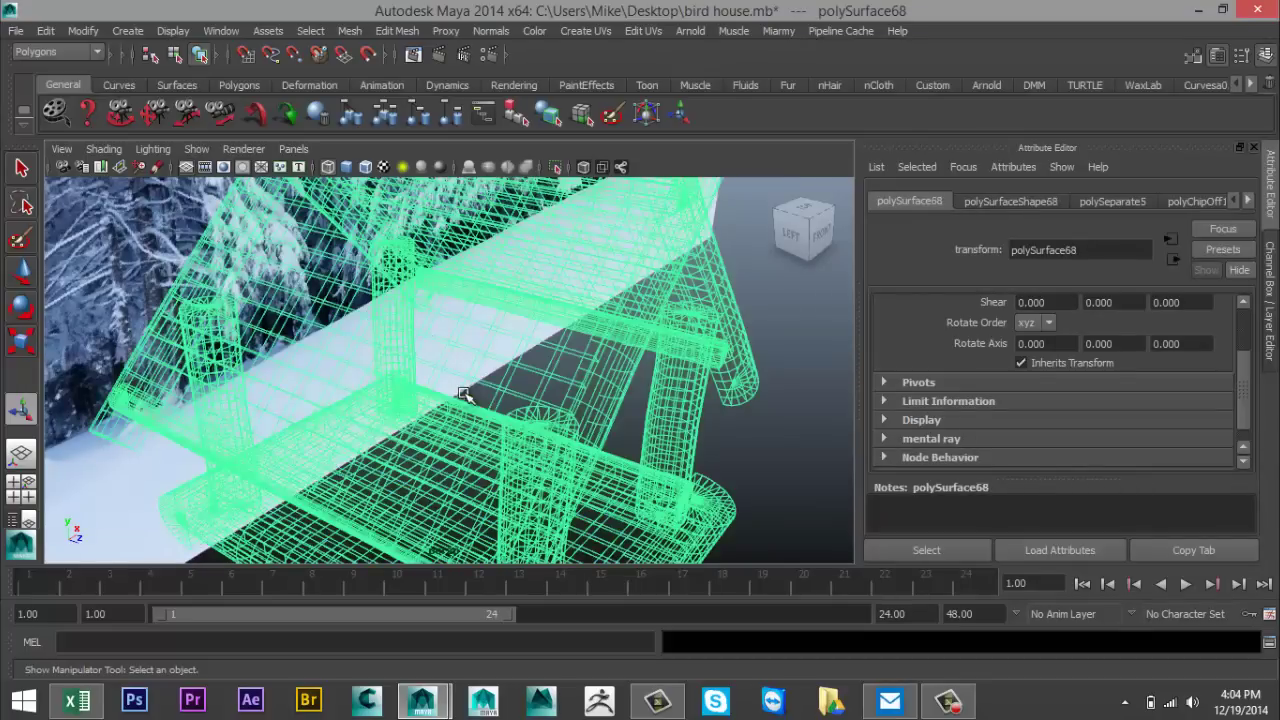
key("f")
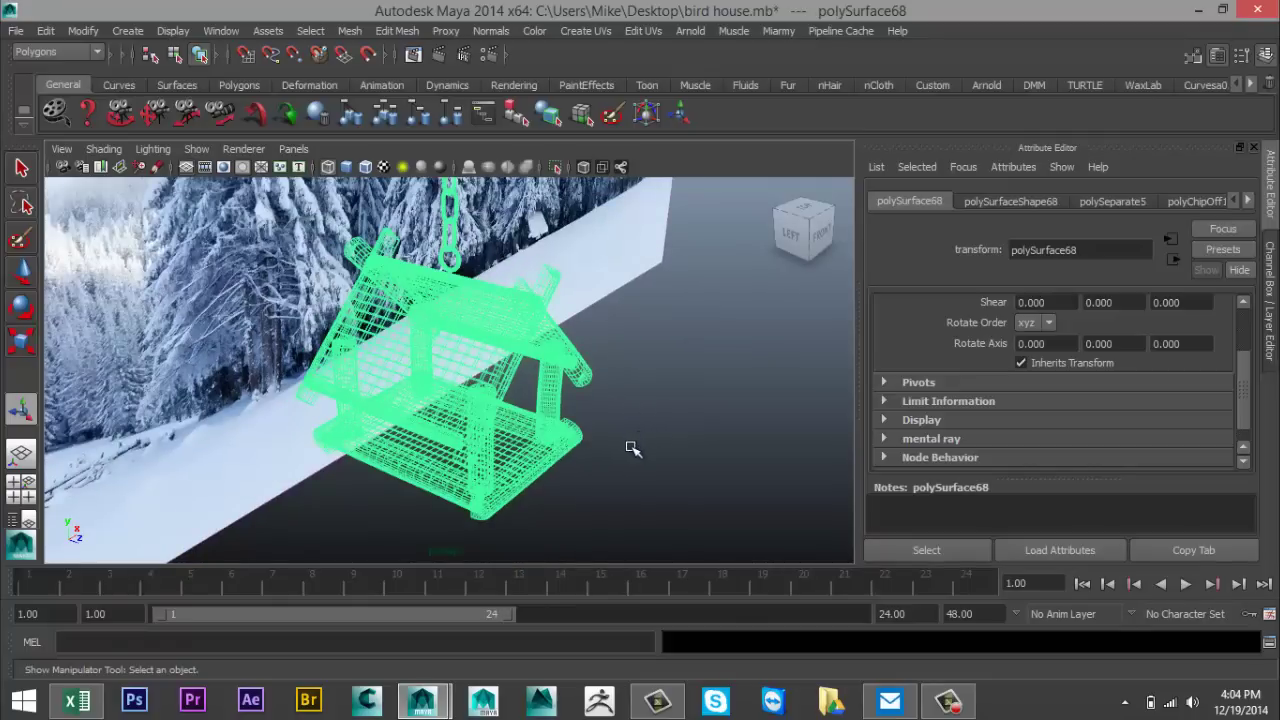
key("ctrl+h")
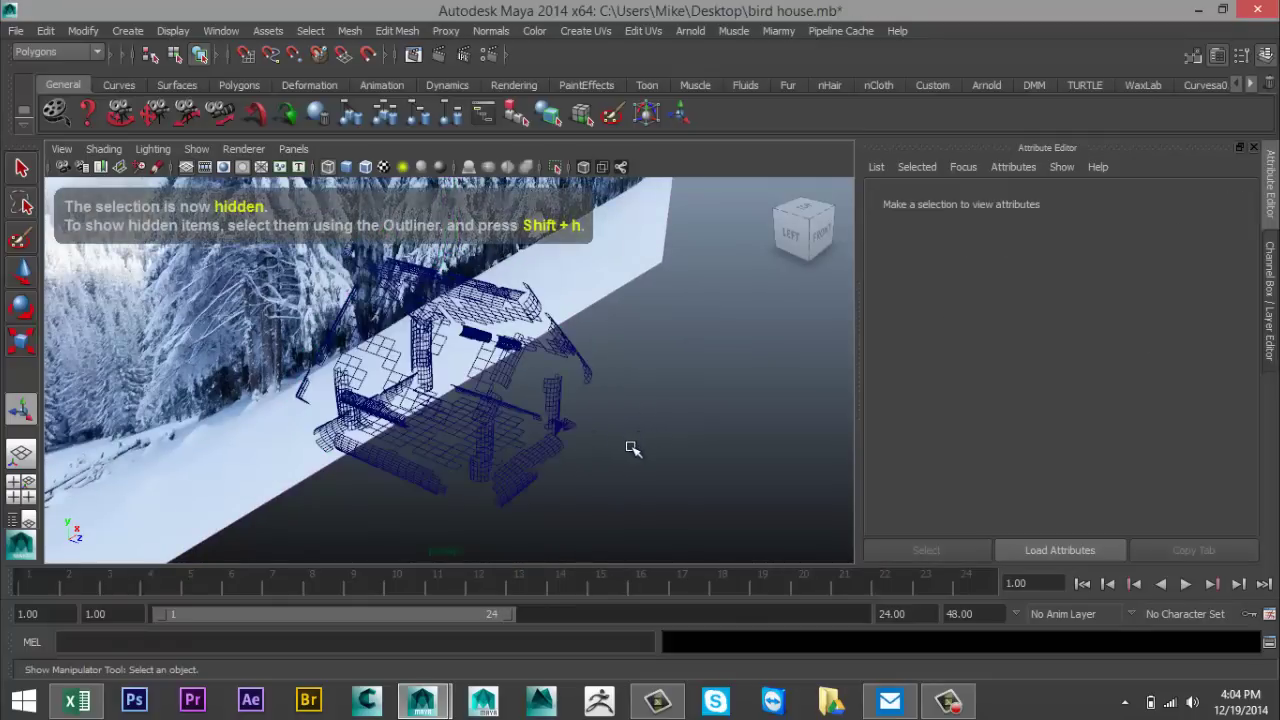
Step: Select all loose face pieces, group them with Ctrl+G, and combine them into polySurface69
left_click_drag(551, 480, 614, 497, "alt")
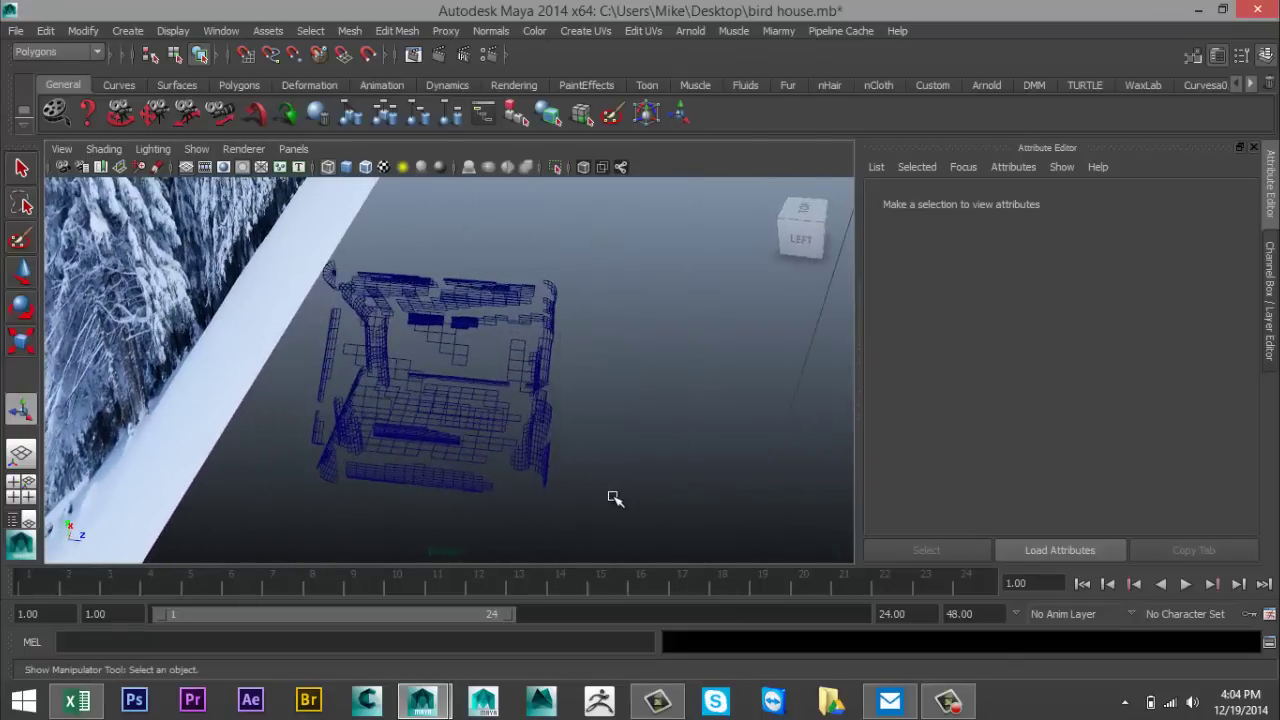
left_click_drag(269, 240, 627, 567)
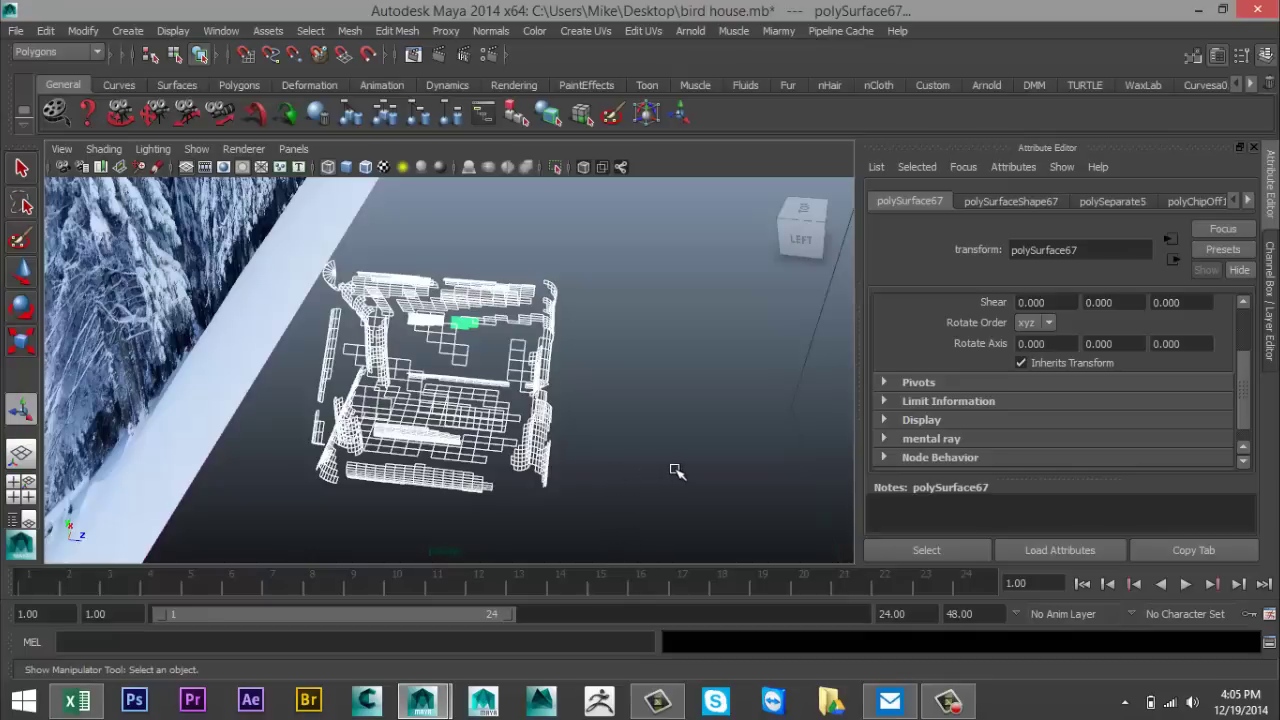
key("ctrl+g")
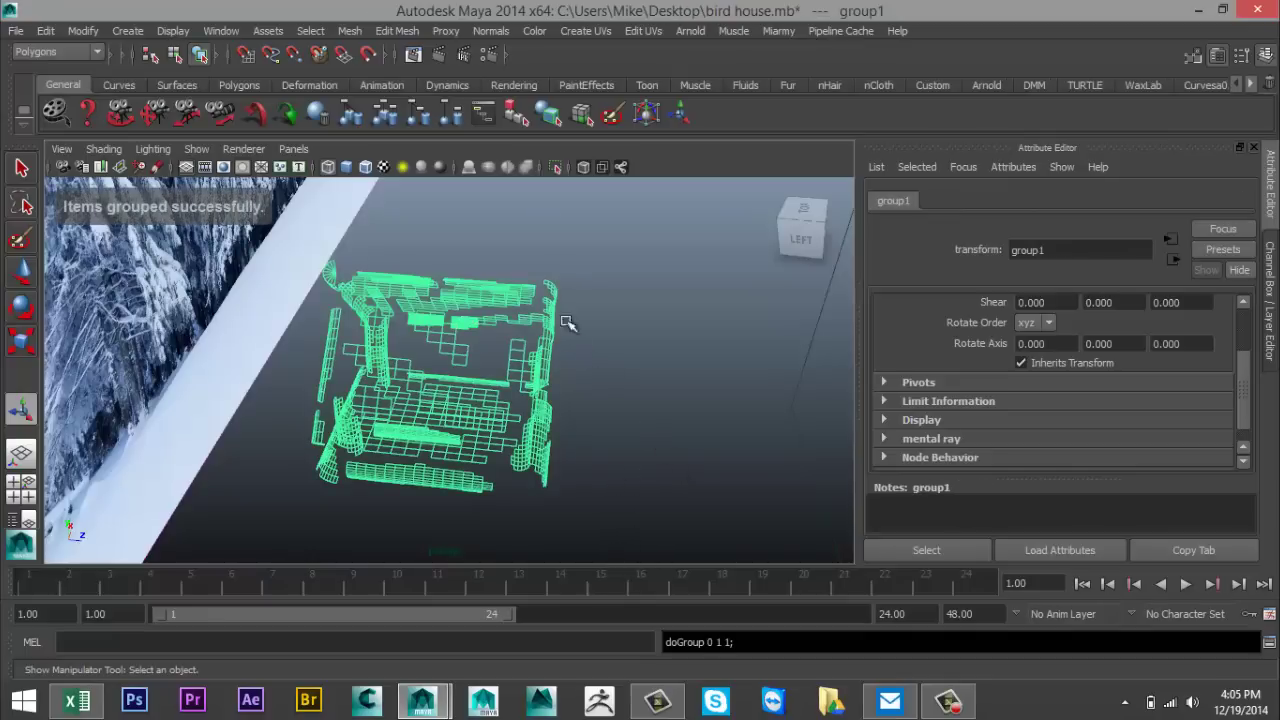
left_click(349, 31)
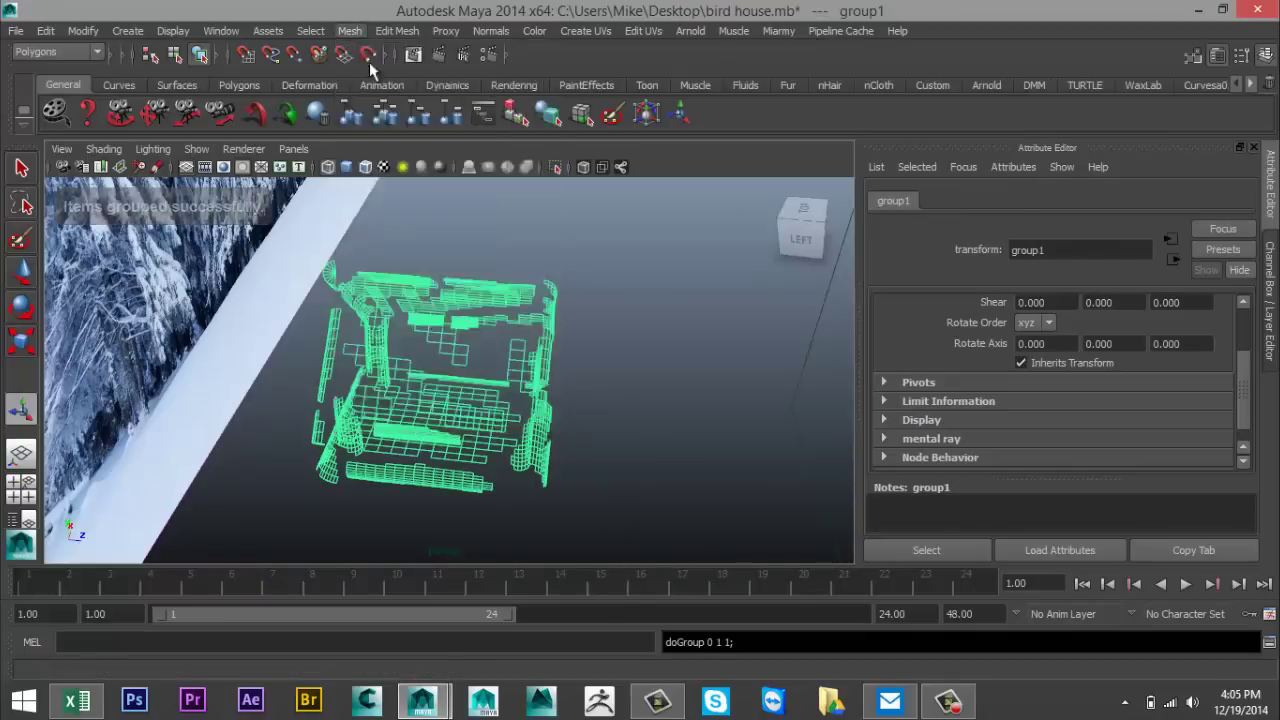
left_click(366, 54)
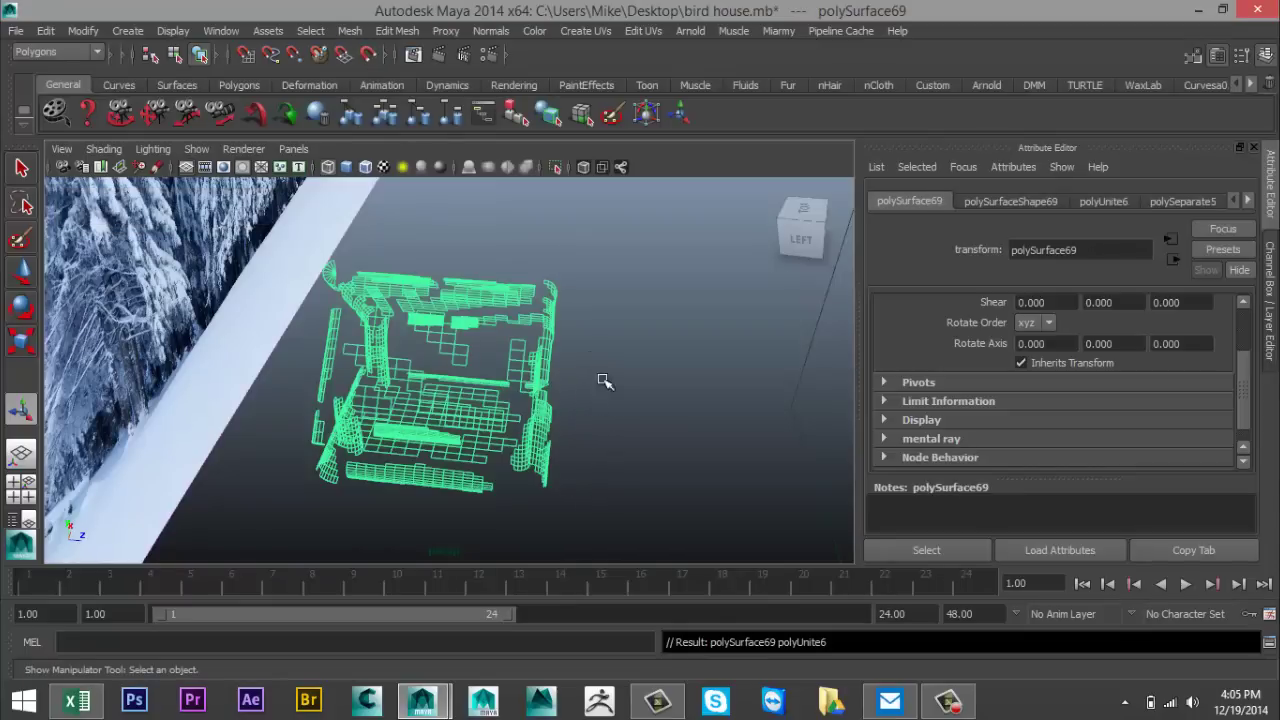
left_click(97, 52)
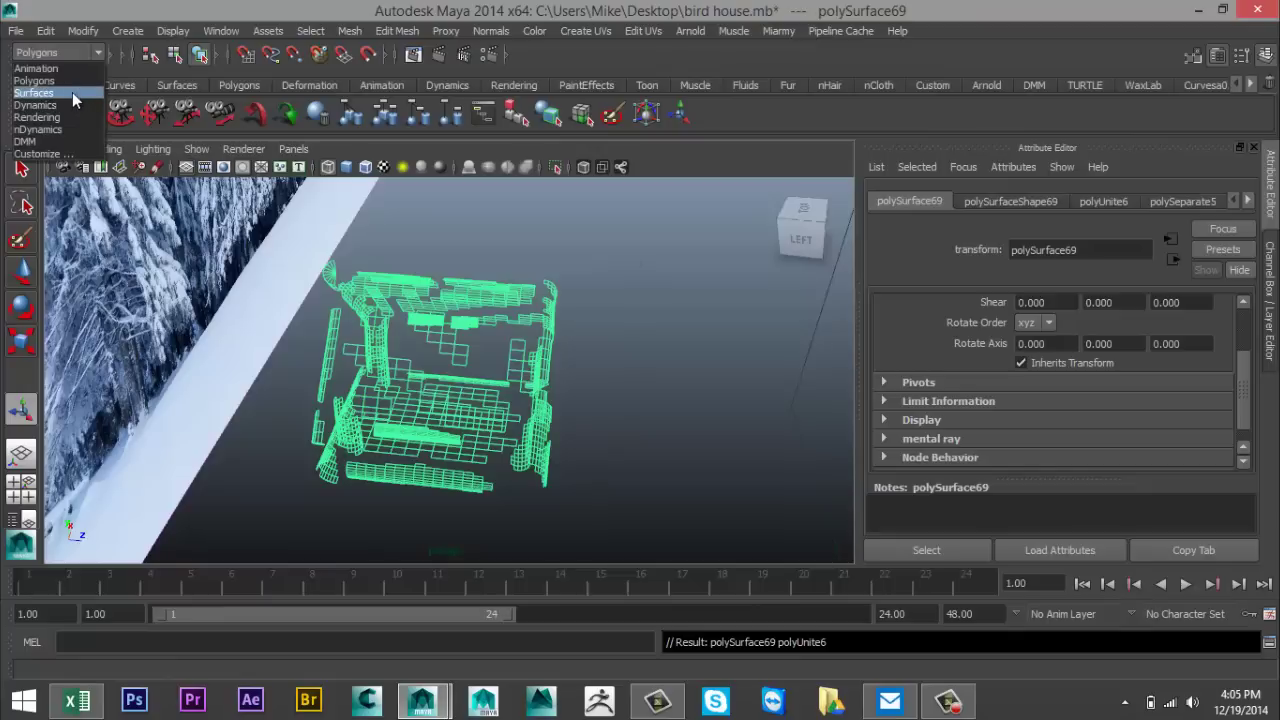
Step: In nDynamics, add a Surface-type Emit from Object emitter, emitter1, to polySurface69
left_click(78, 129)
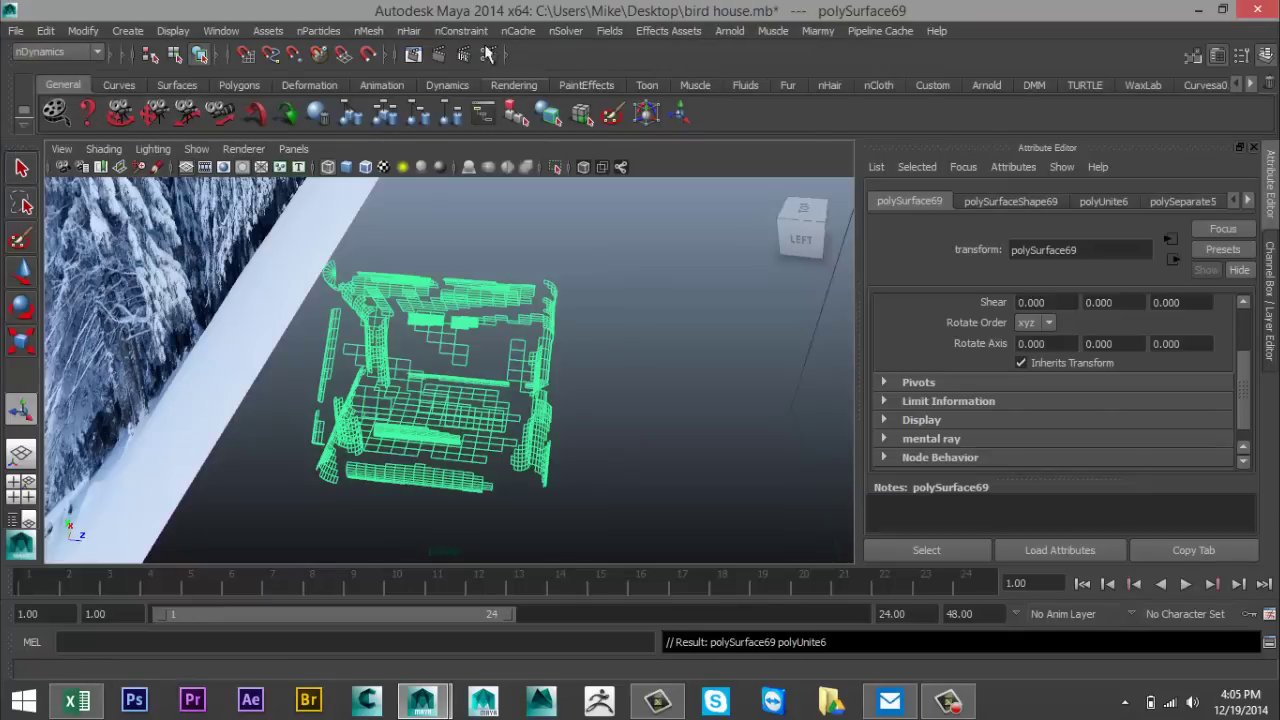
left_click(320, 31)
mouse_move(370, 58)
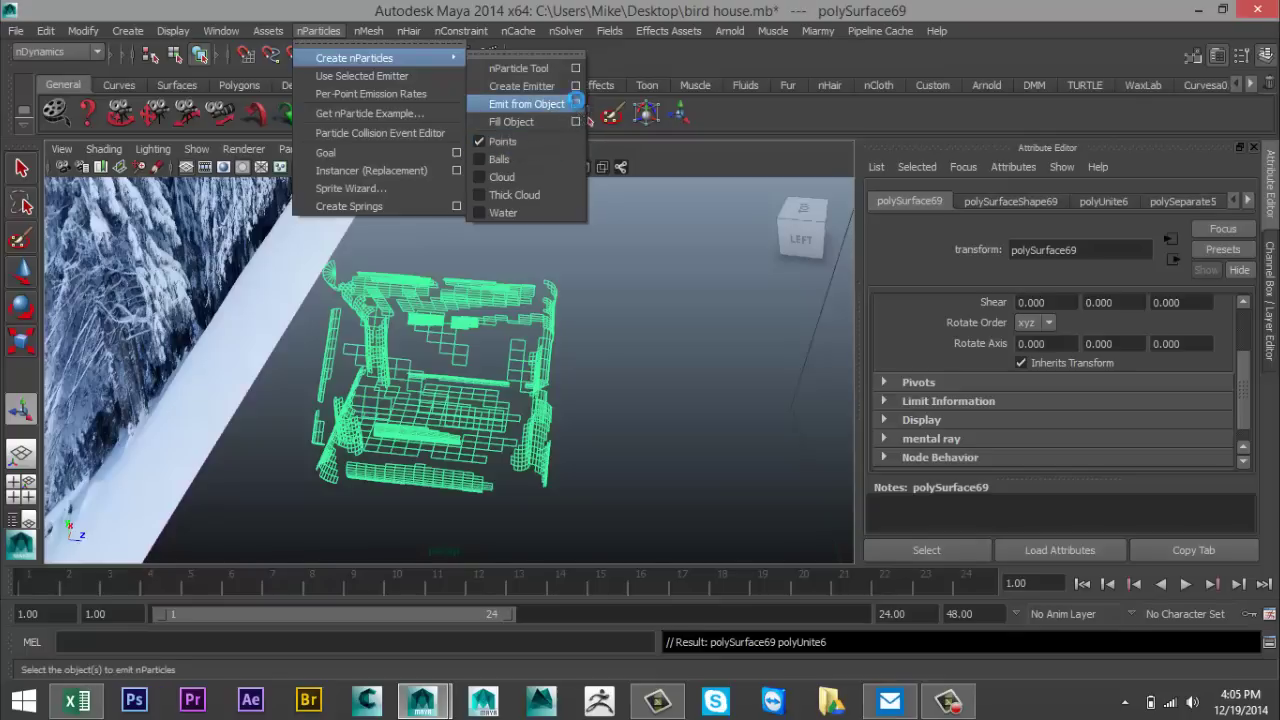
left_click(576, 103)
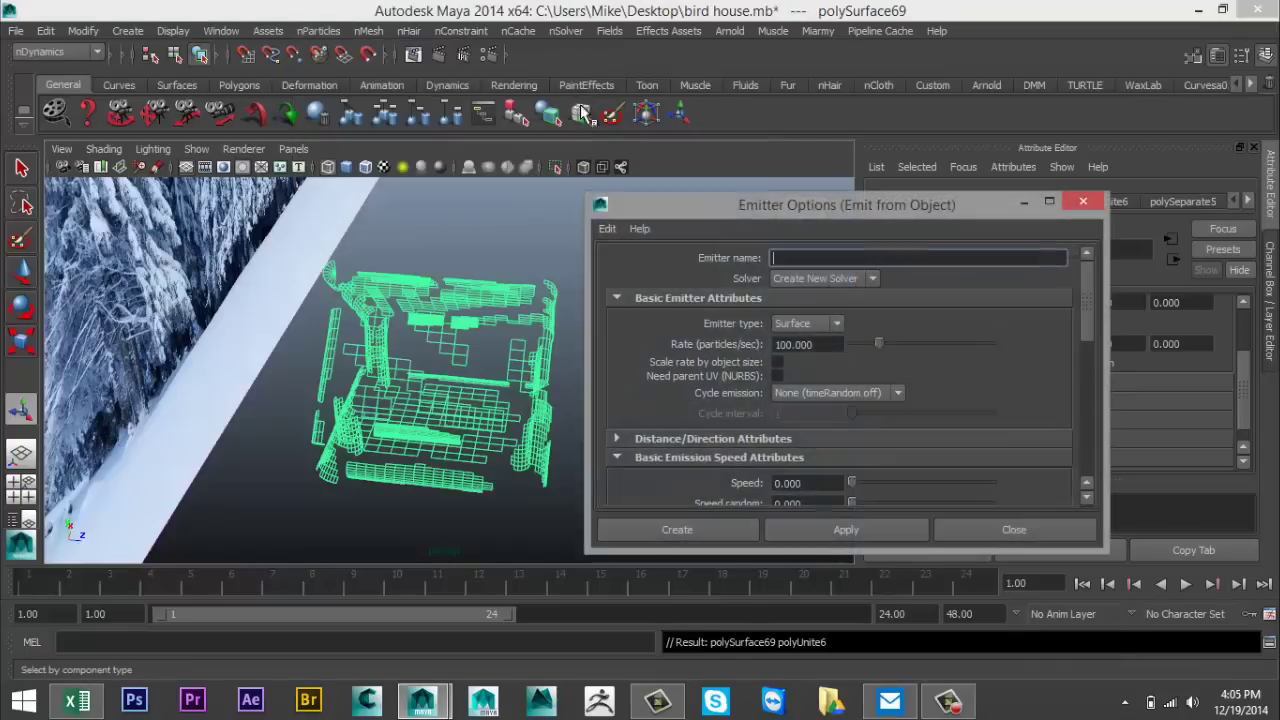
left_click(833, 327)
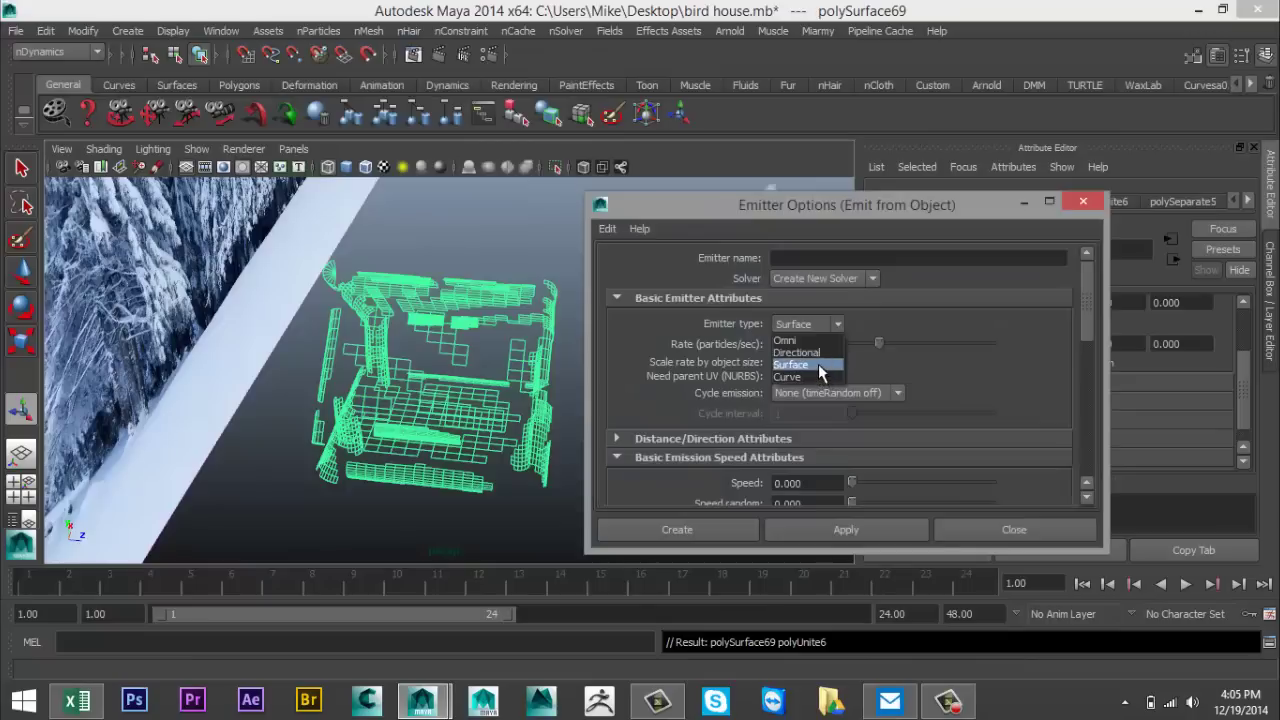
left_click(818, 364)
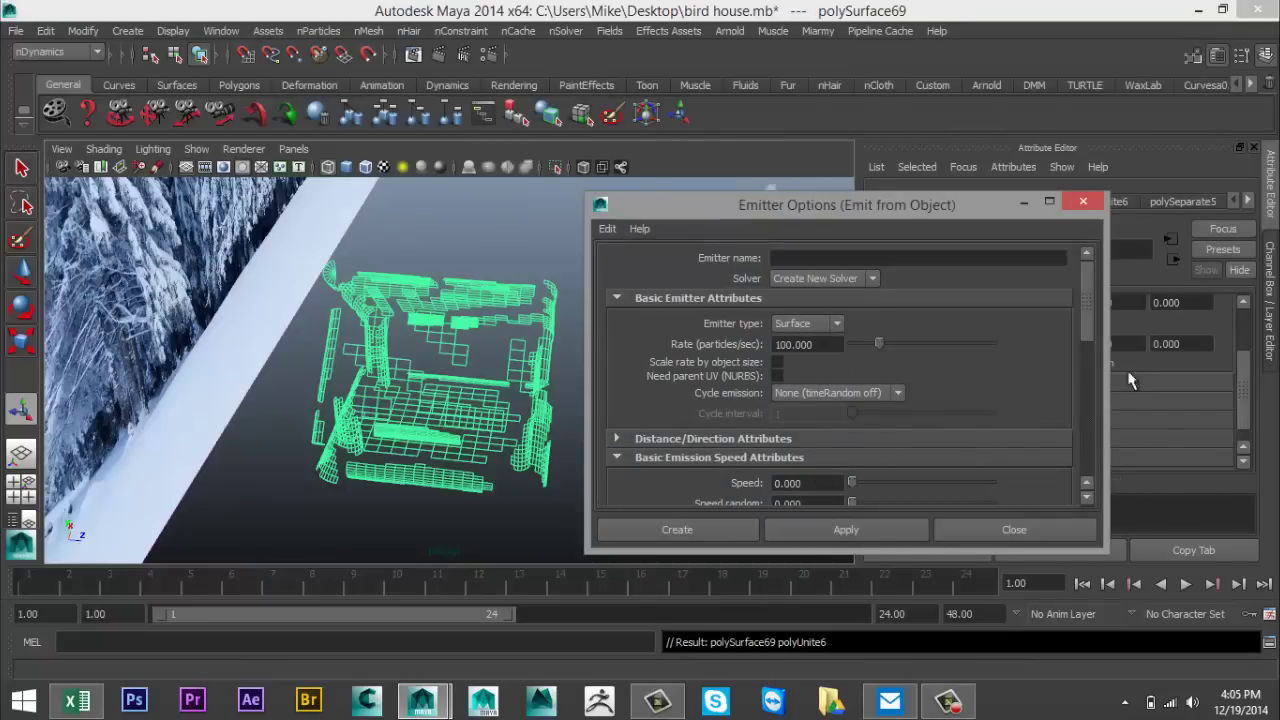
left_click_drag(1086, 320, 1086, 377)
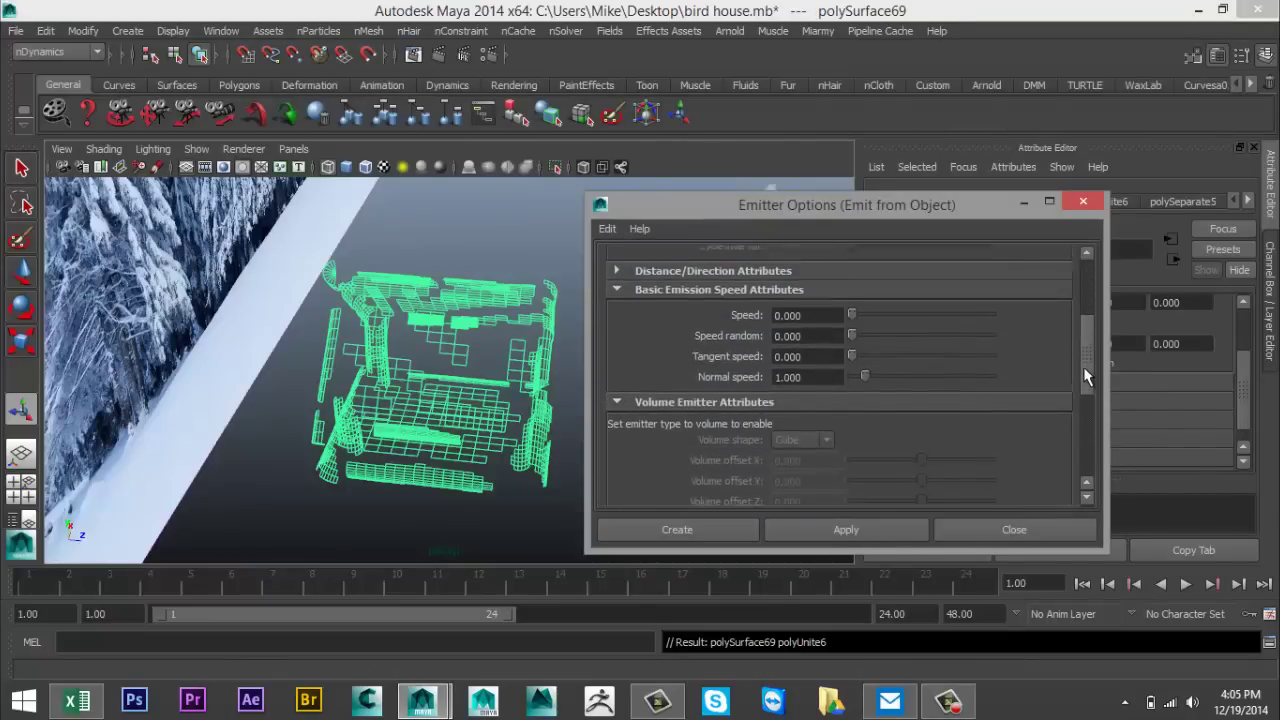
left_click(826, 530)
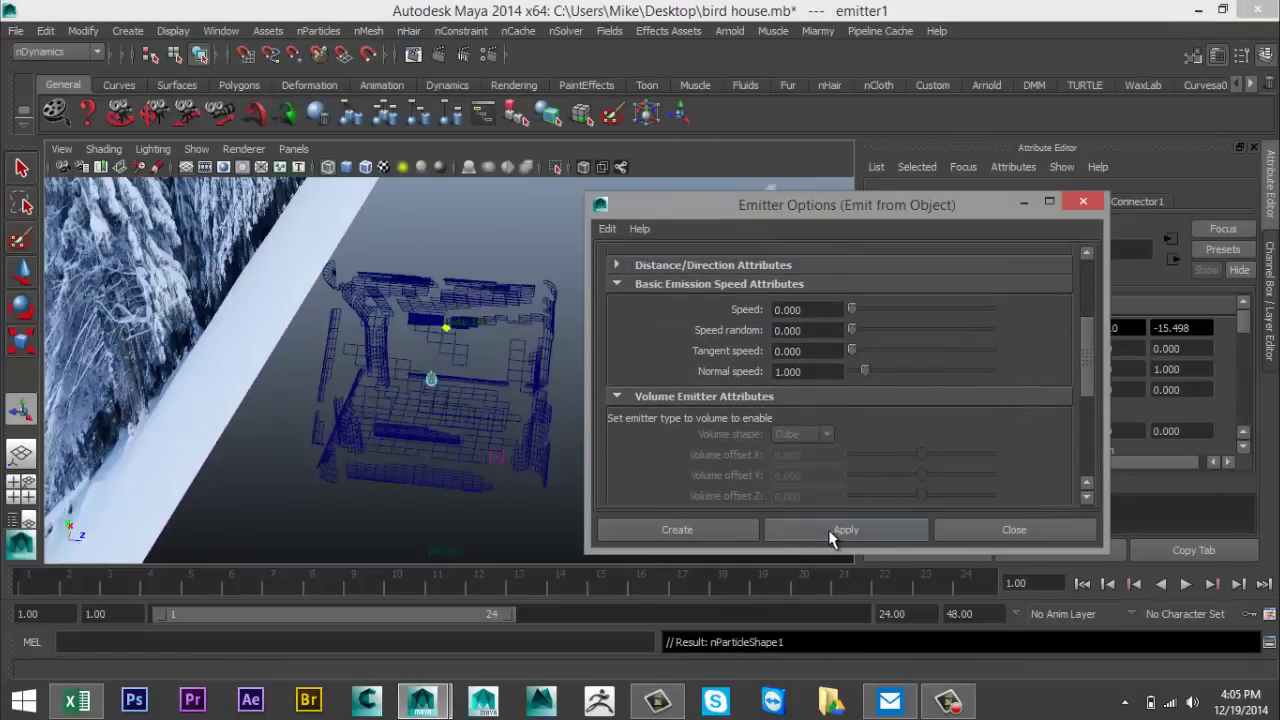
left_click(697, 531)
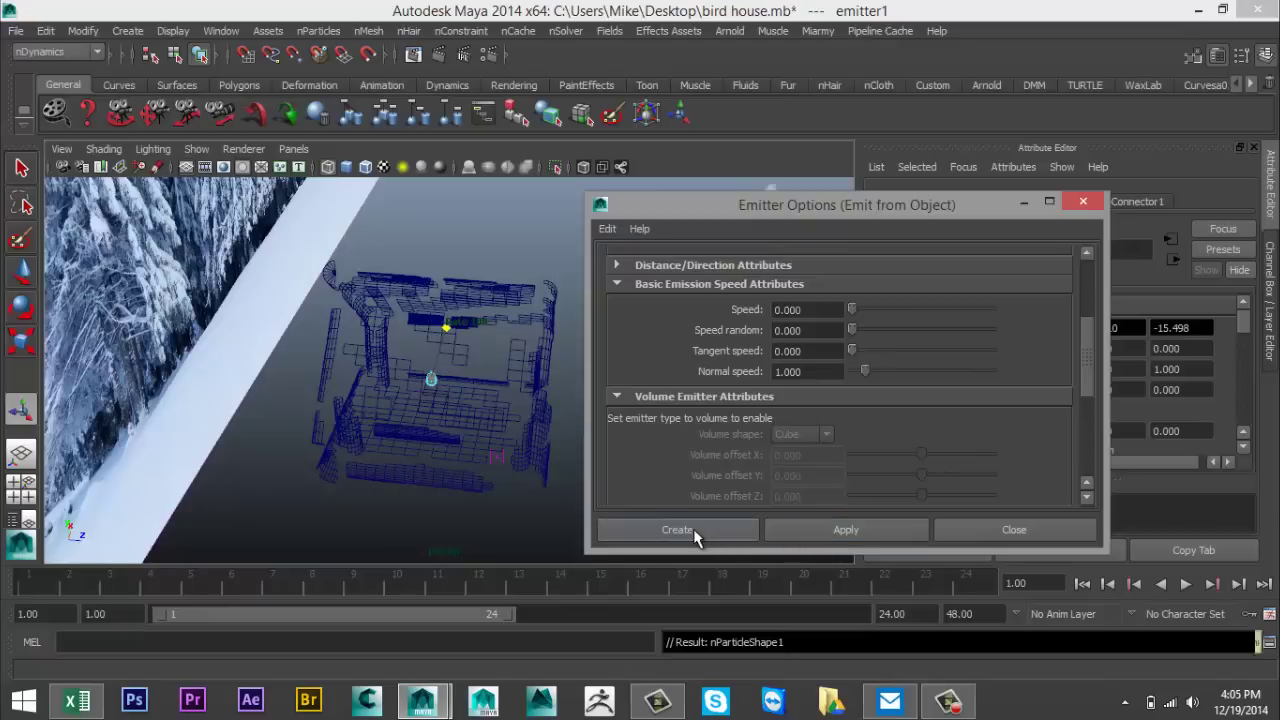
left_click(1086, 205)
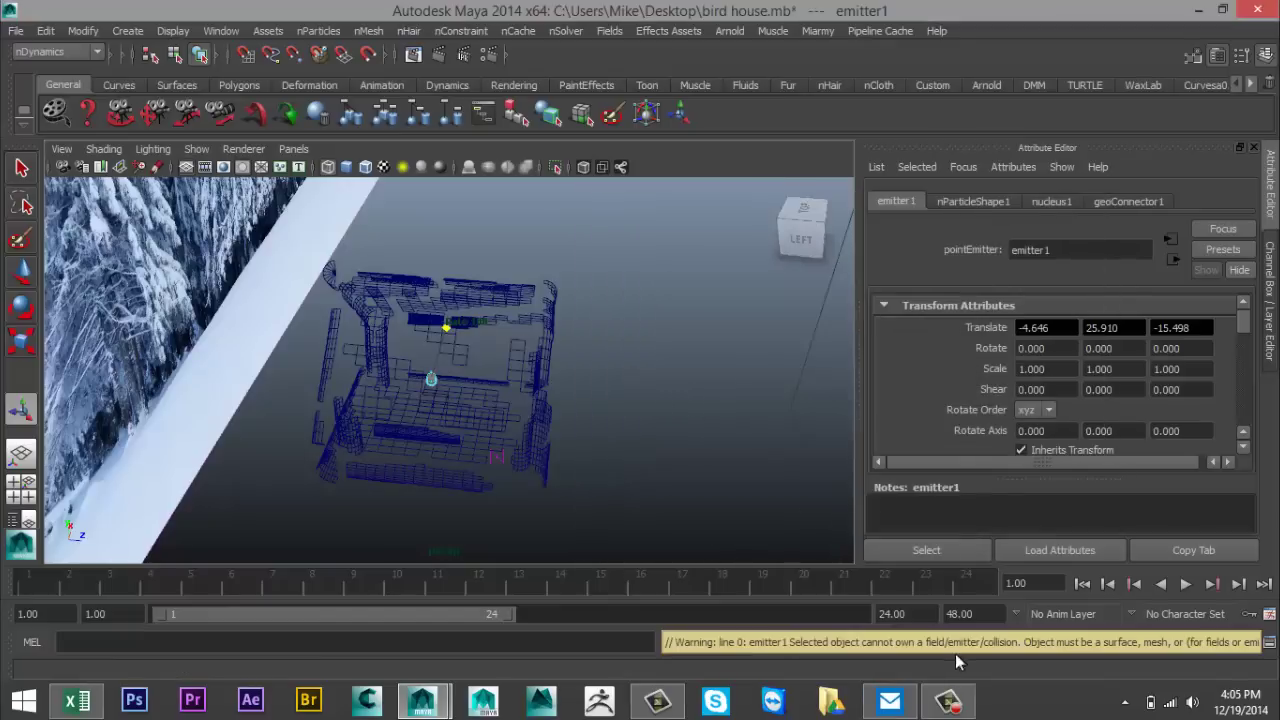
Step: Set the playback end frame to 50000 and play the particle simulation until frame 1025
left_click(905, 614)
type("2")
key("Return")
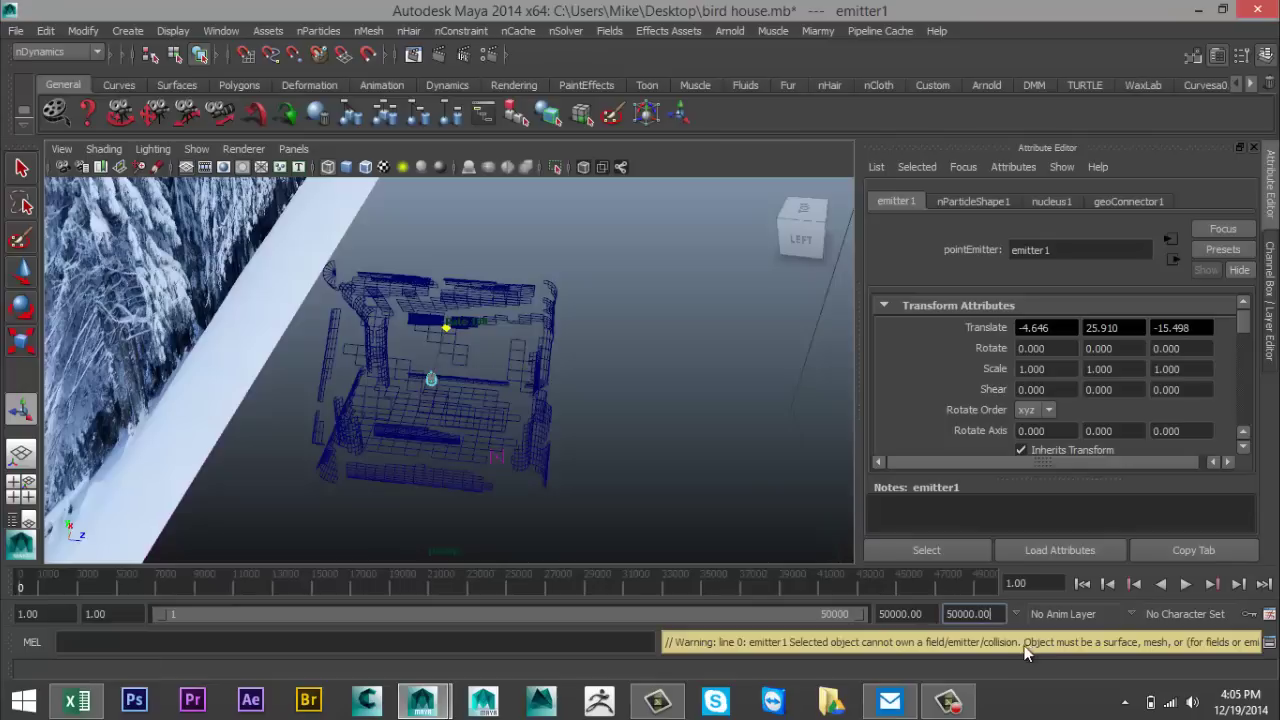
left_click(1185, 585)
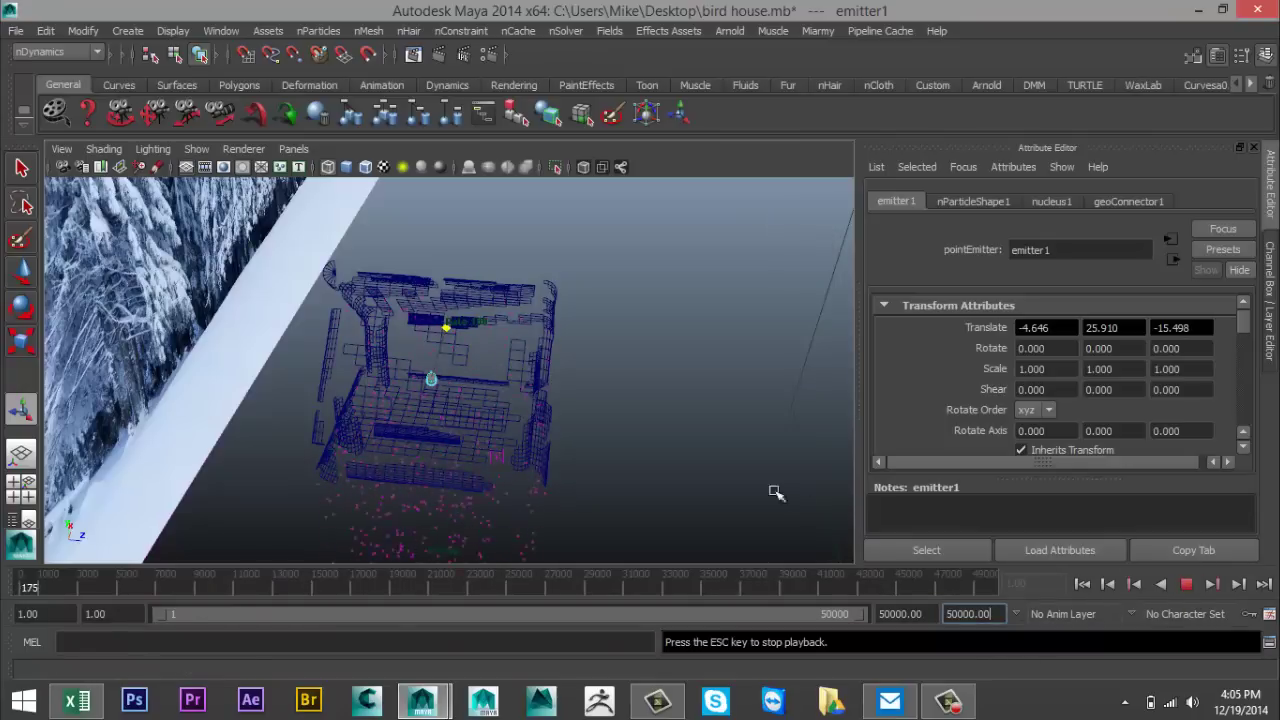
left_click_drag(663, 471, 417, 457, "alt")
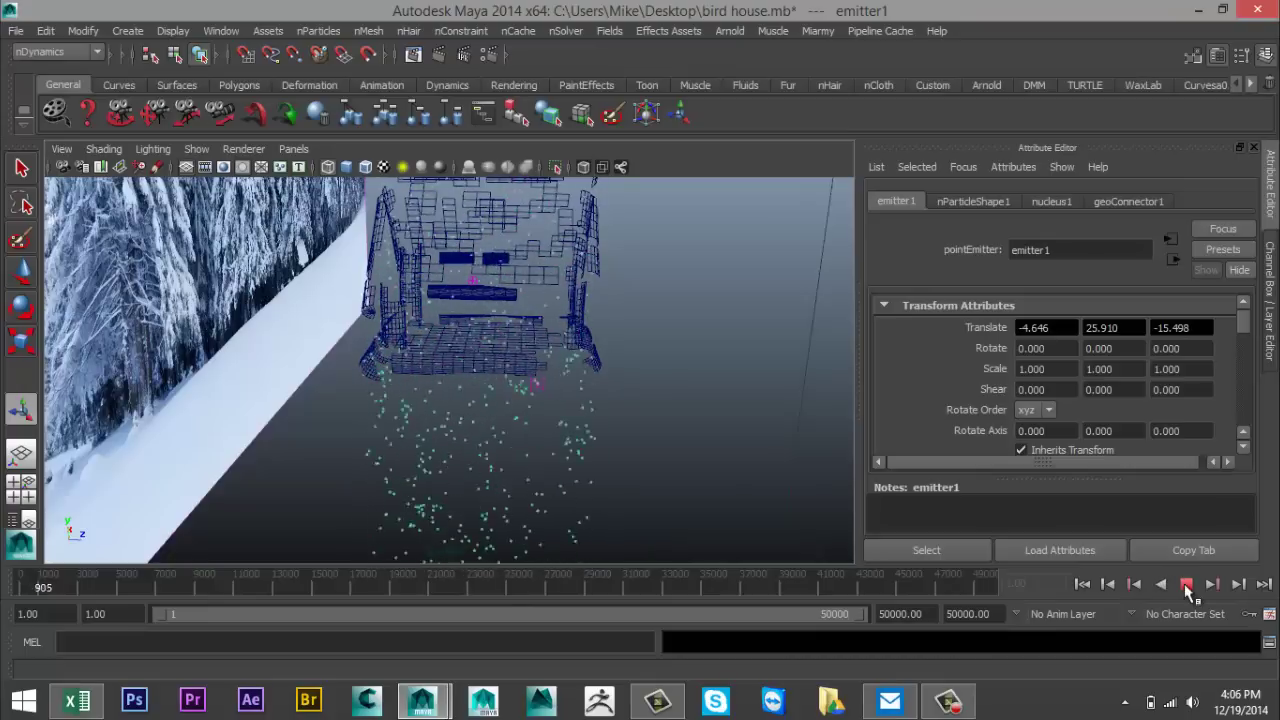
left_click(1186, 586)
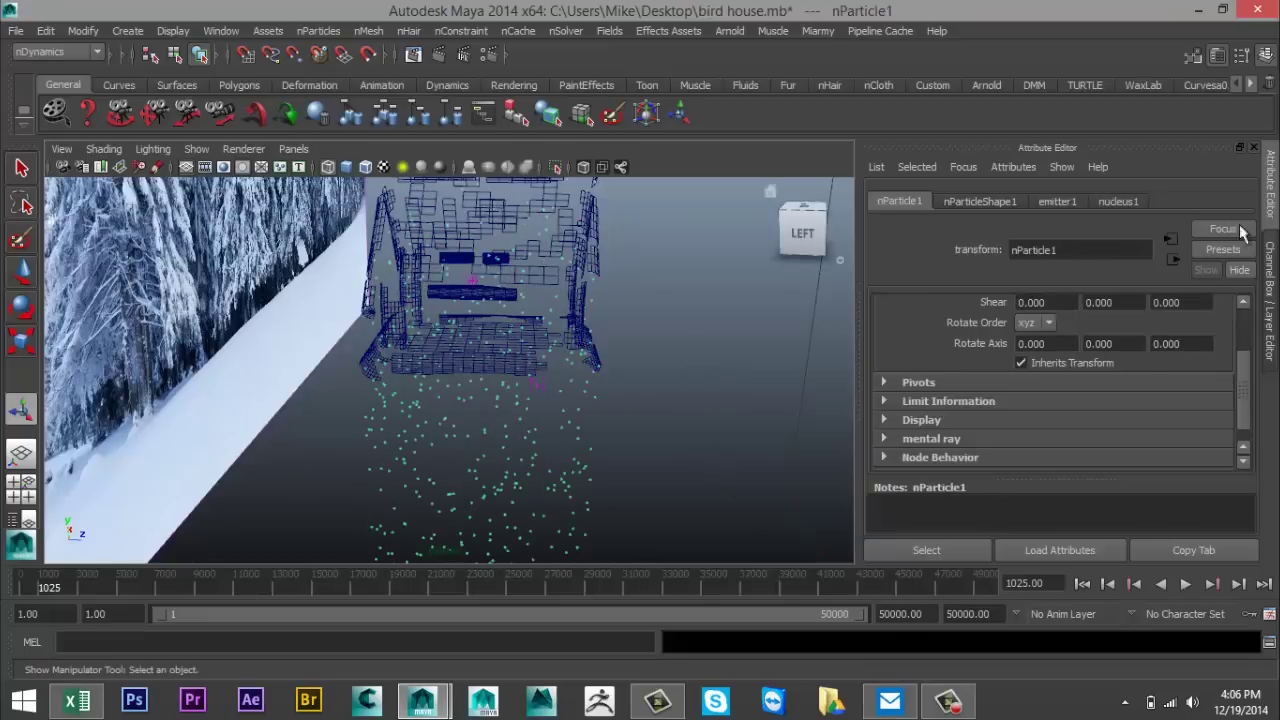
Step: Set nucleus1 Gravity to 0, then replay the simulation from frame 1 to frame 1587
left_click(1120, 201)
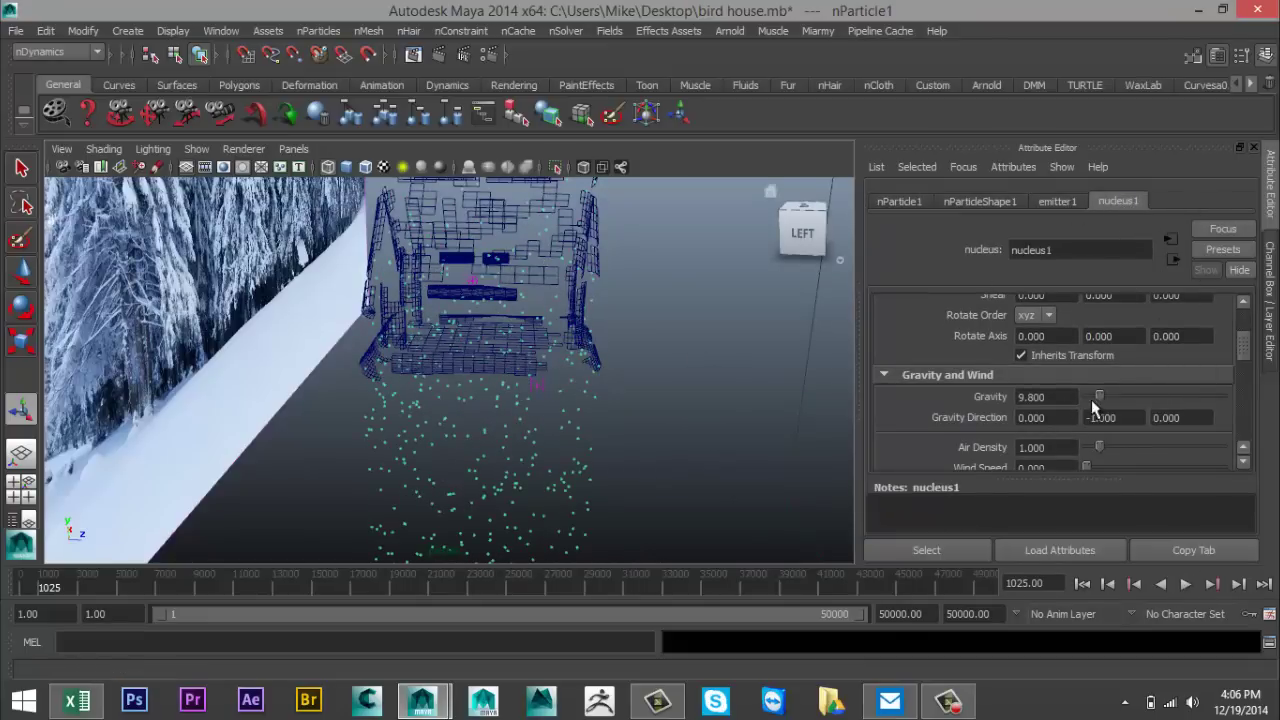
left_click_drag(1100, 397, 1048, 397)
left_click(1082, 584)
left_click(1185, 585)
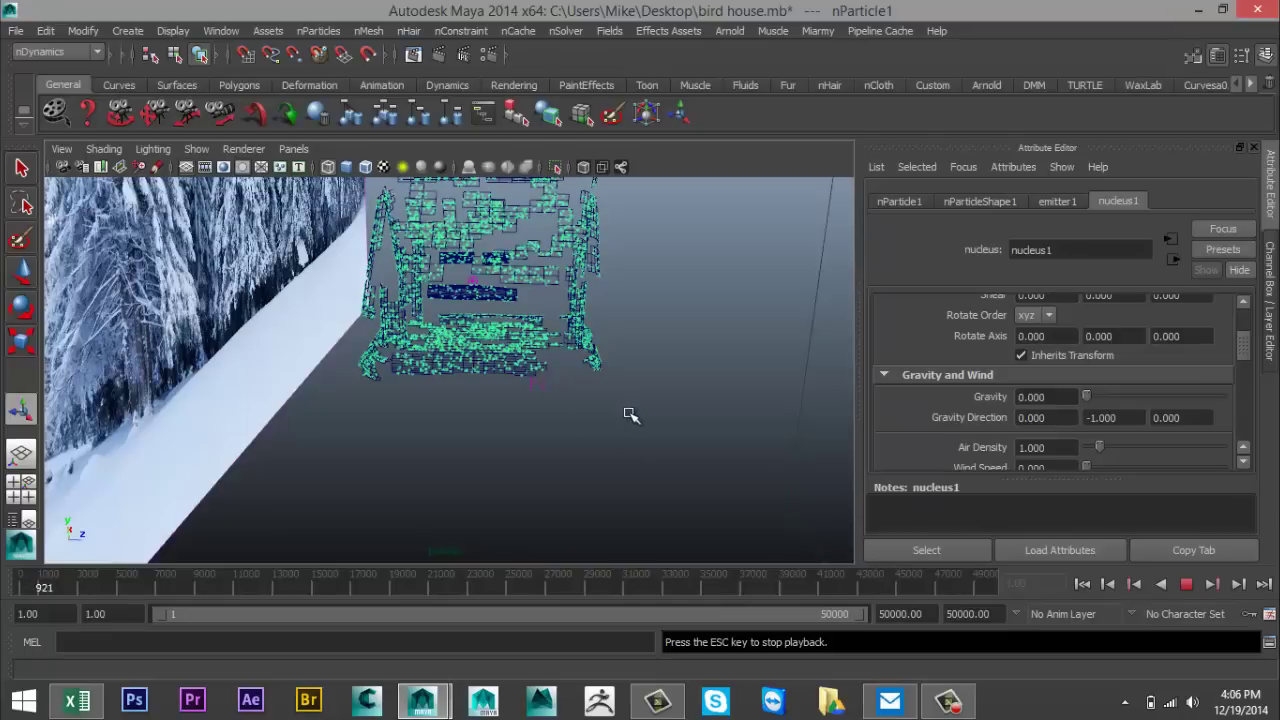
left_click_drag(631, 415, 671, 466, "alt")
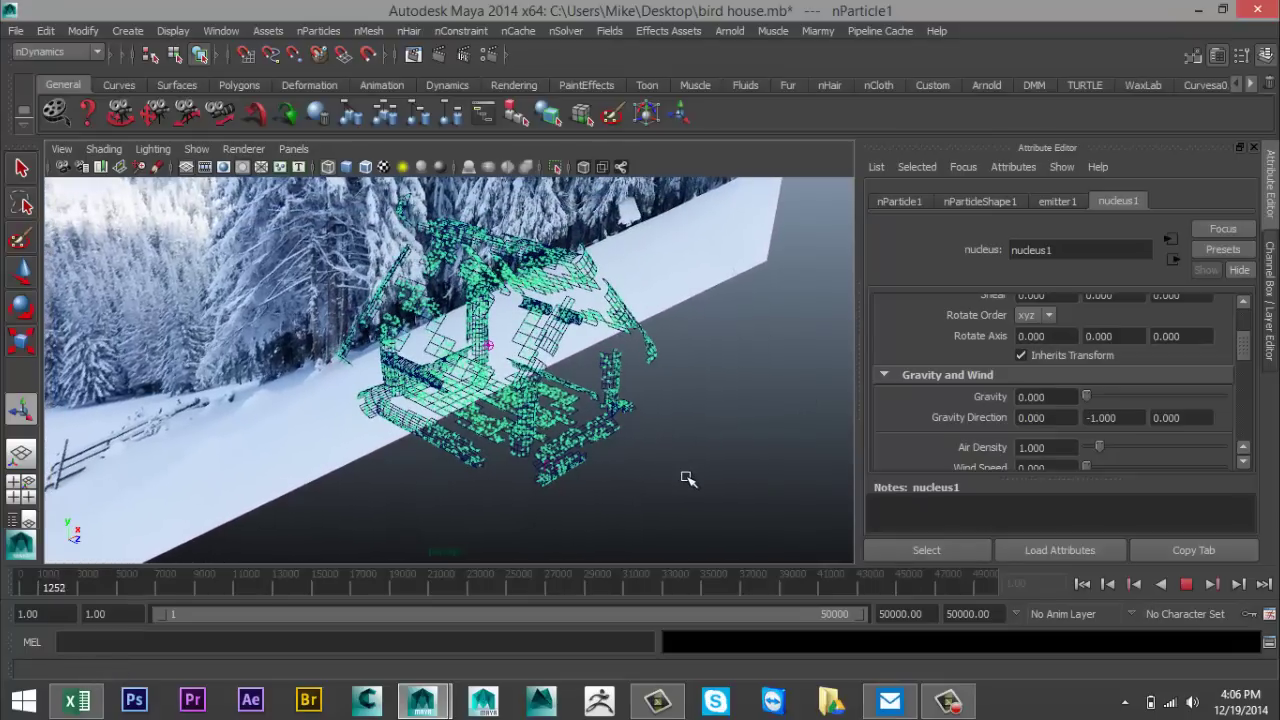
scroll(688, 479, "up", 5)
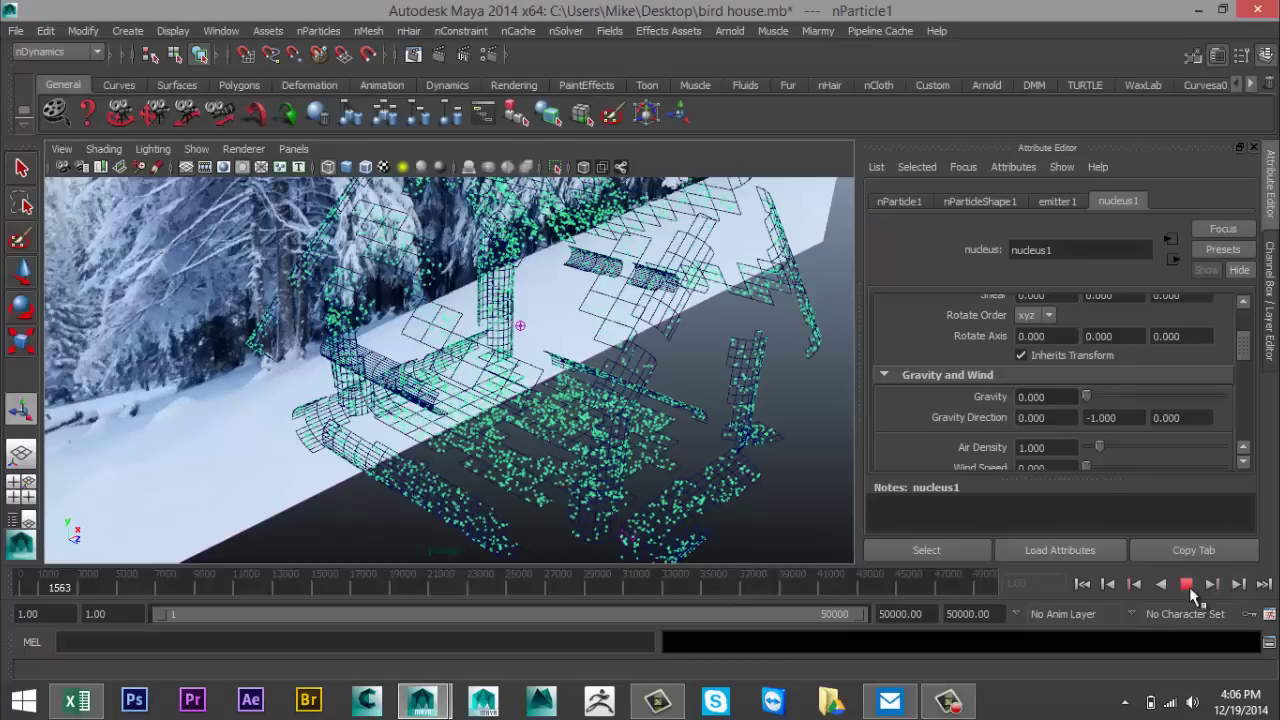
left_click(1187, 586)
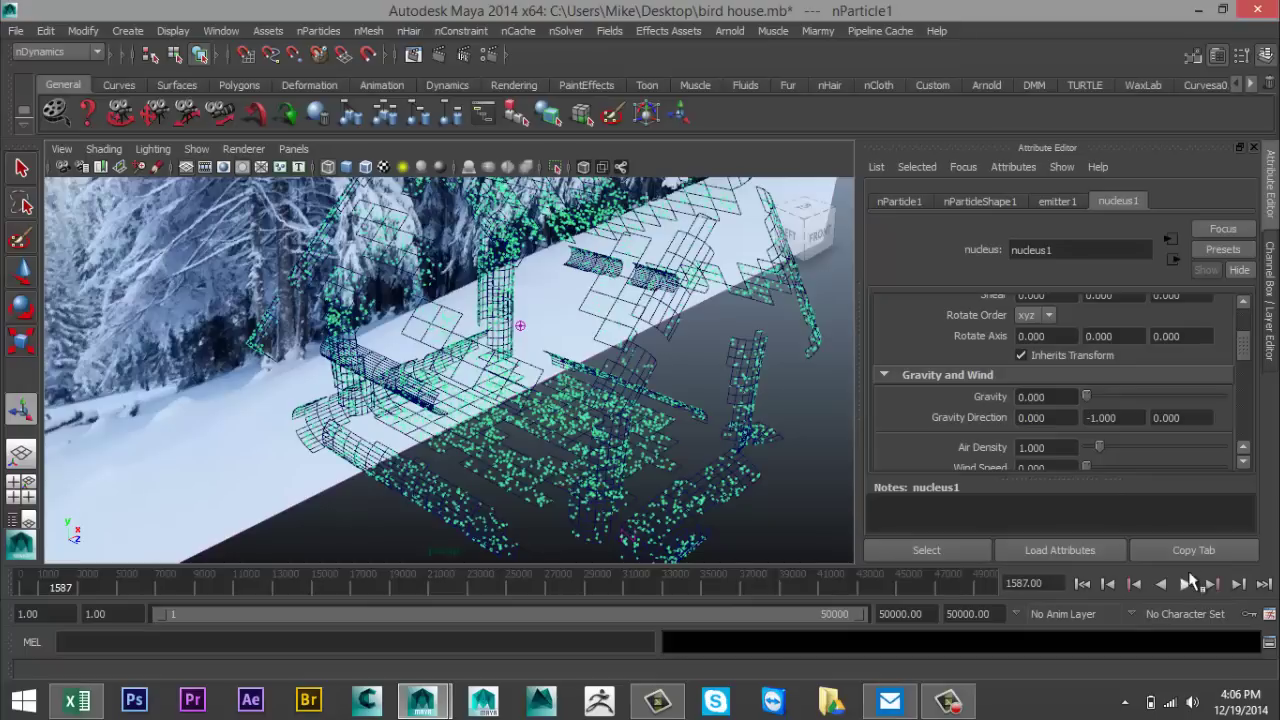
Step: Set the nParticleShape1 radius to 1.000 and continue the simulation to frame 2104
left_click(973, 201)
scroll(1145, 369, "up", 3)
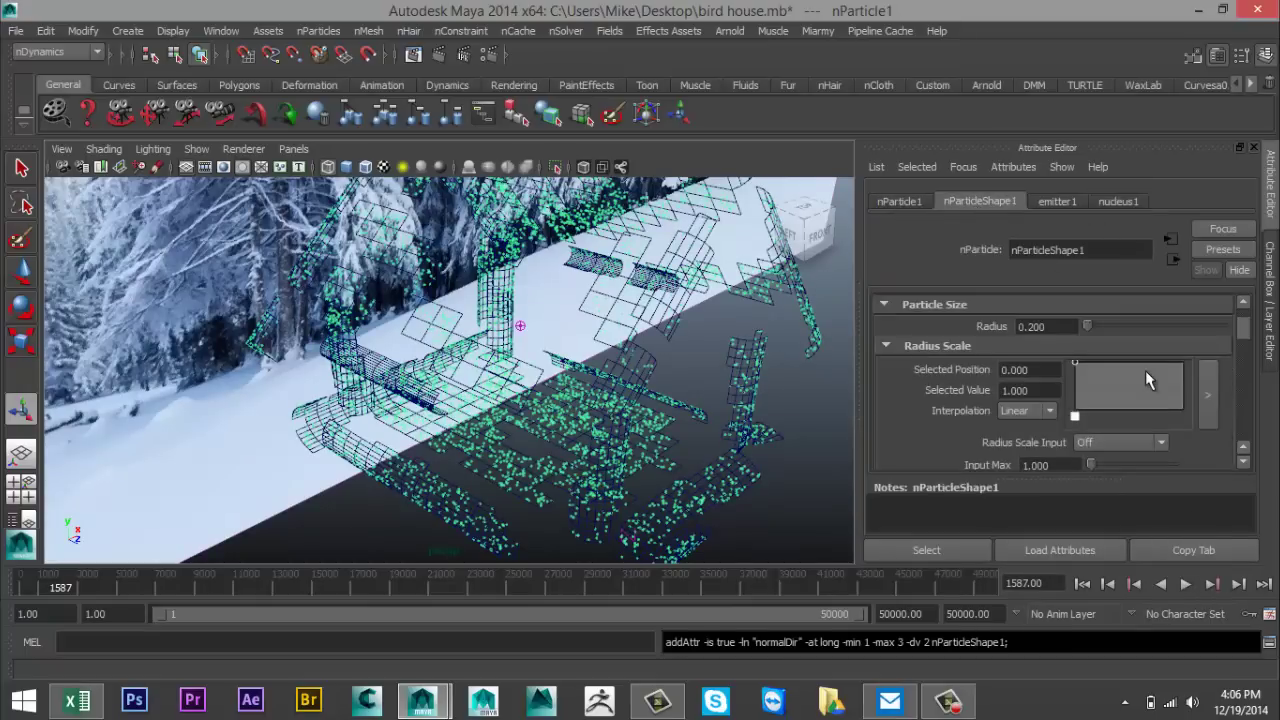
scroll(1145, 370, "up", 1)
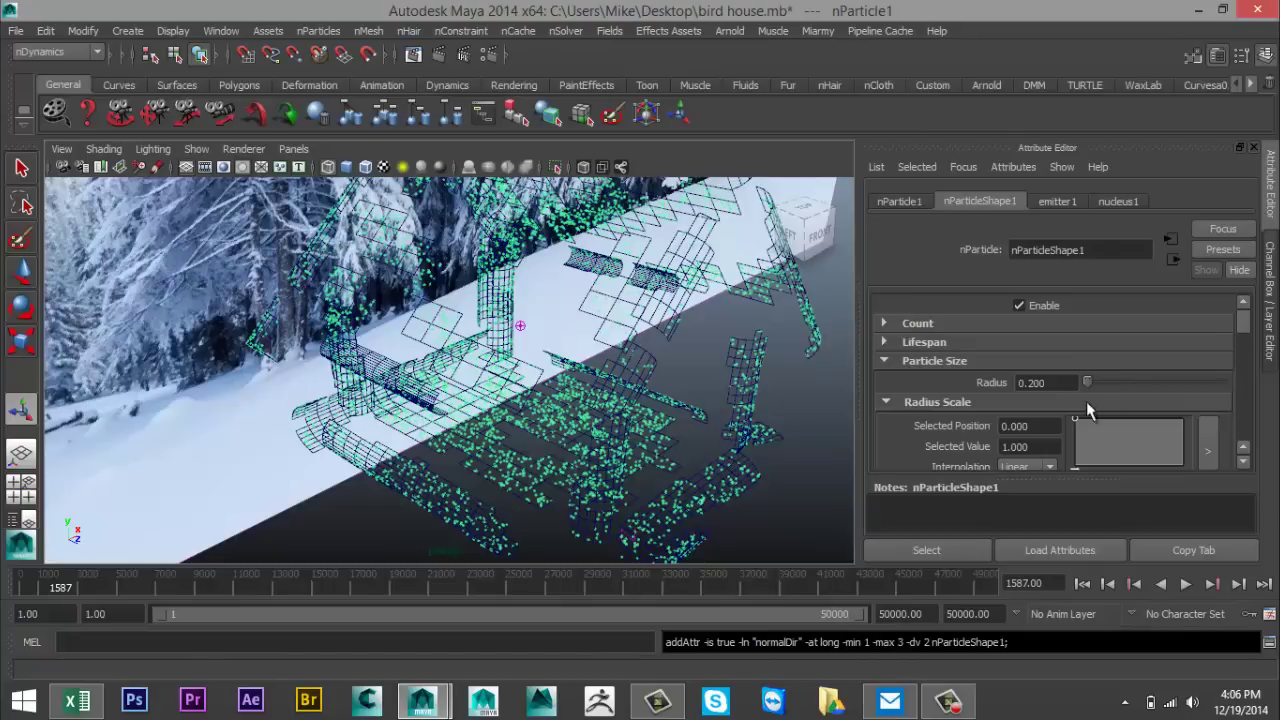
left_click_drag(1088, 378, 1107, 382)
left_click(1052, 383)
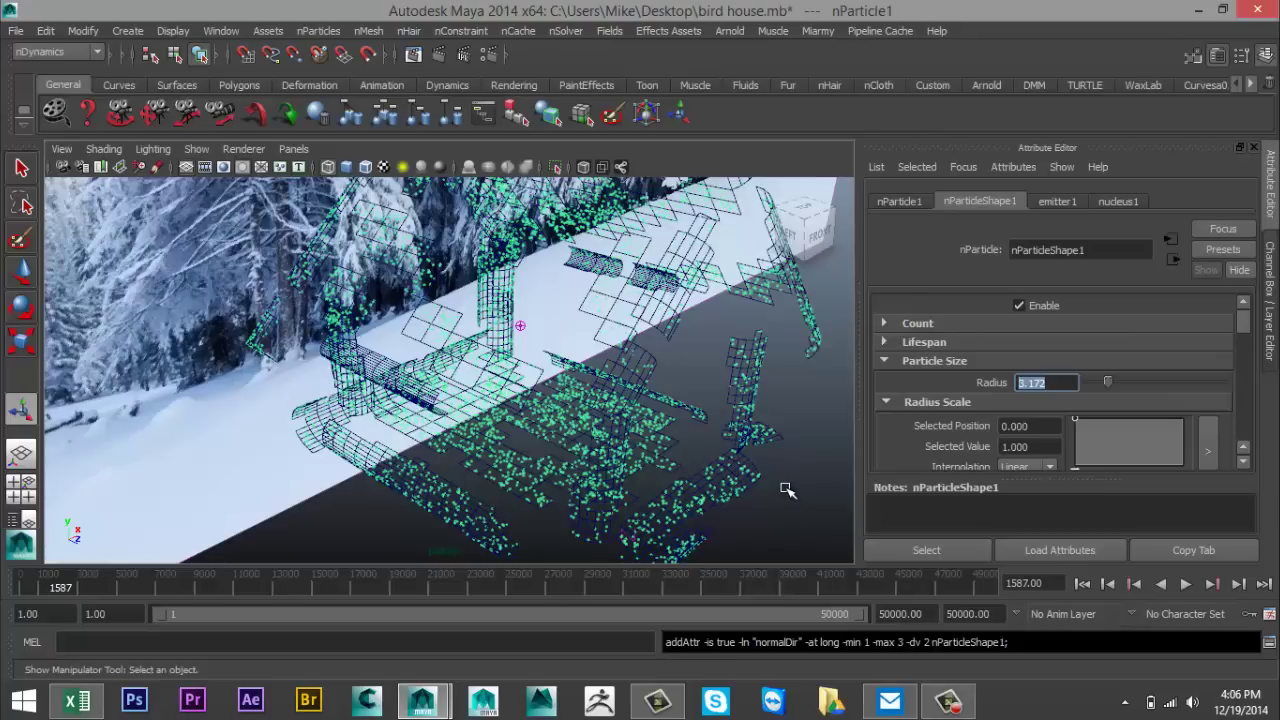
type("1")
key("Return")
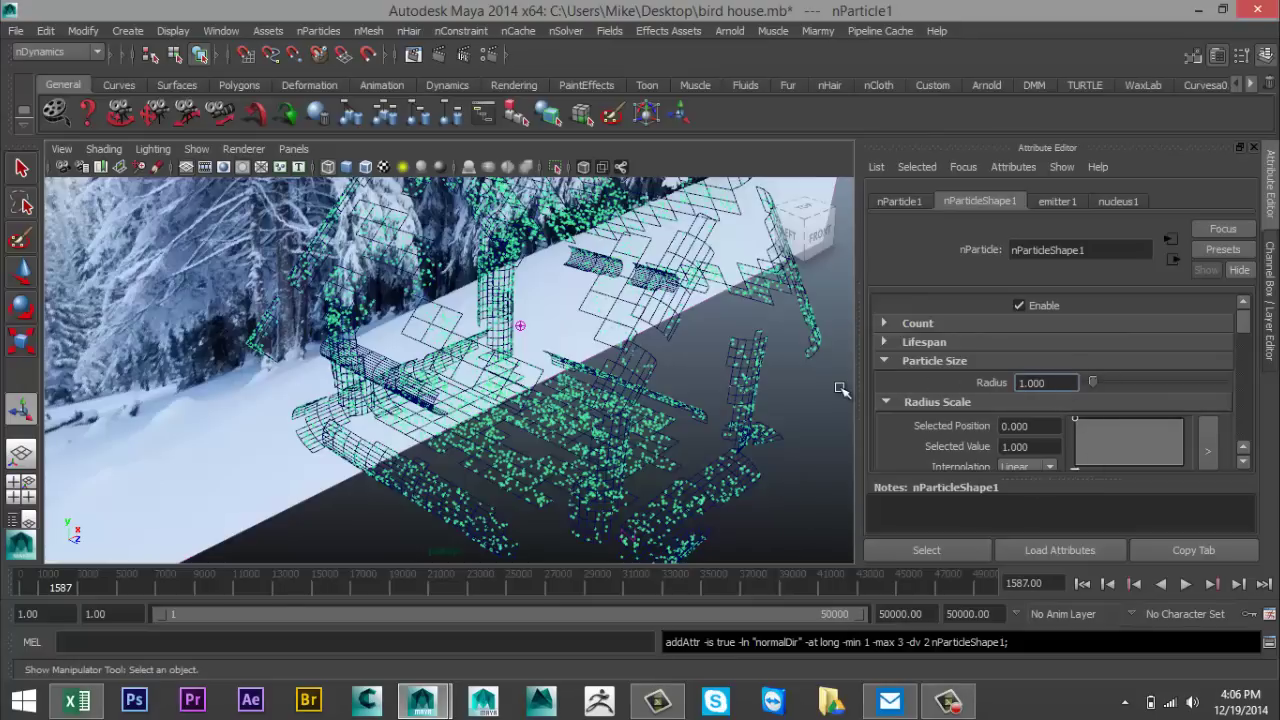
left_click(1185, 584)
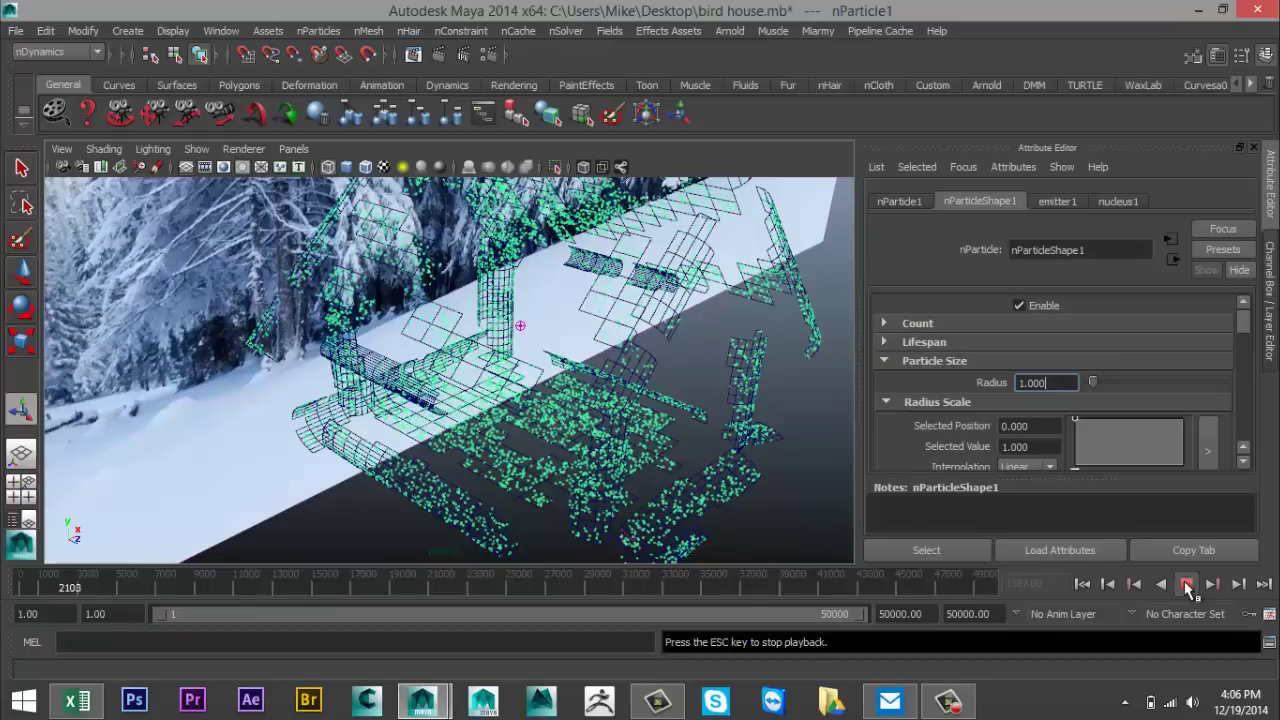
left_click(1187, 585)
Step: Reselect the nParticle1 snow particles in the viewport
scroll(697, 395, "down", 3)
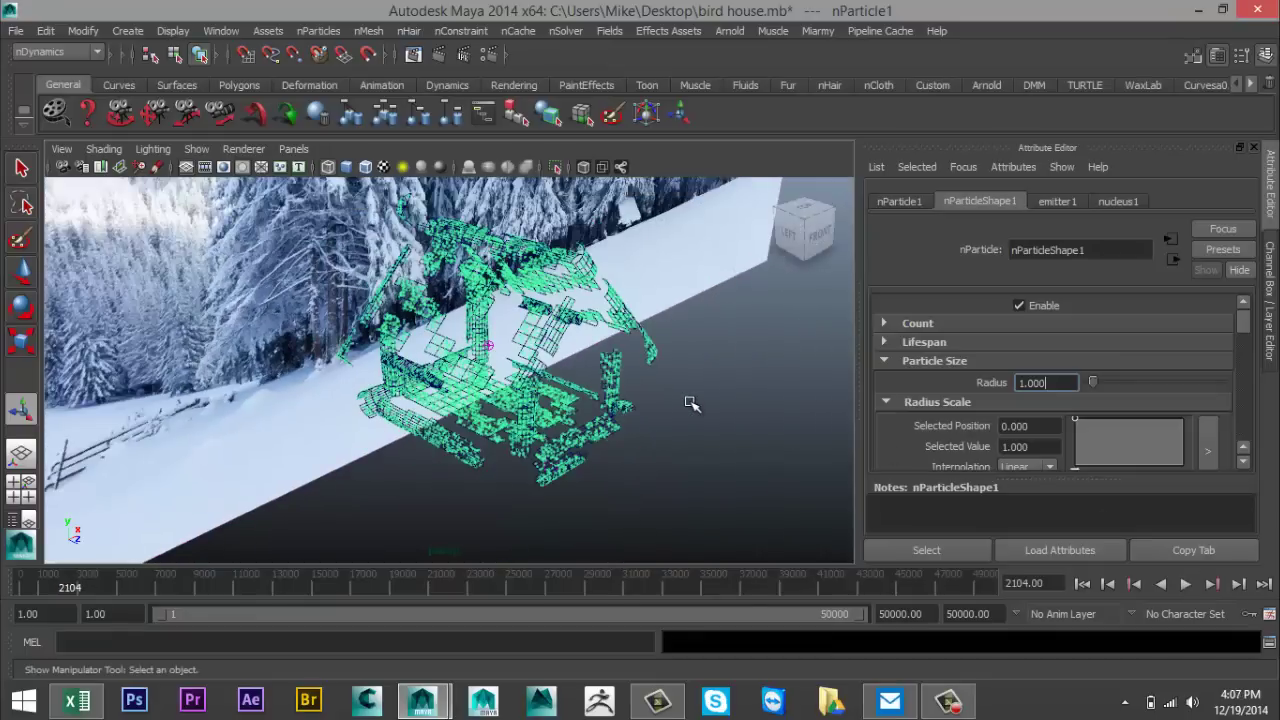
scroll(690, 403, "up", 3)
left_click_drag(554, 473, 587, 515, "alt")
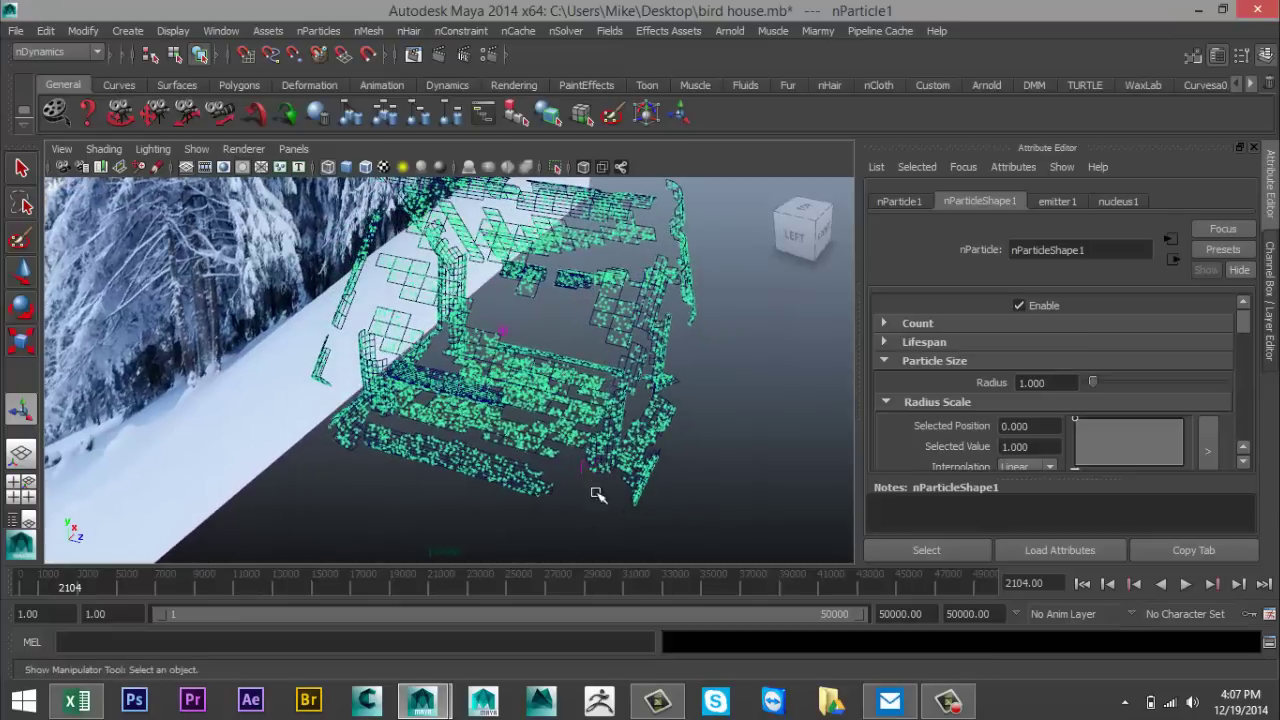
left_click(587, 515)
left_click(548, 438)
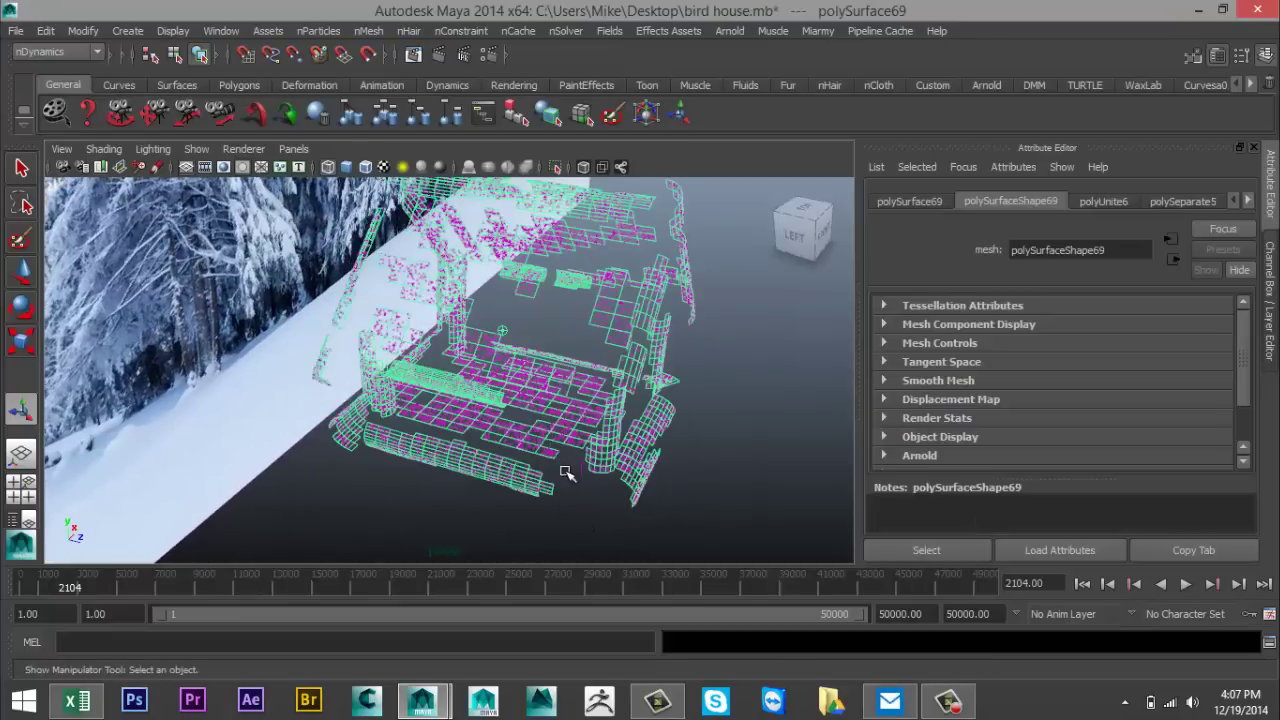
scroll(571, 466, "up", 5)
left_click(692, 470)
left_click_drag(692, 470, 626, 487, "alt")
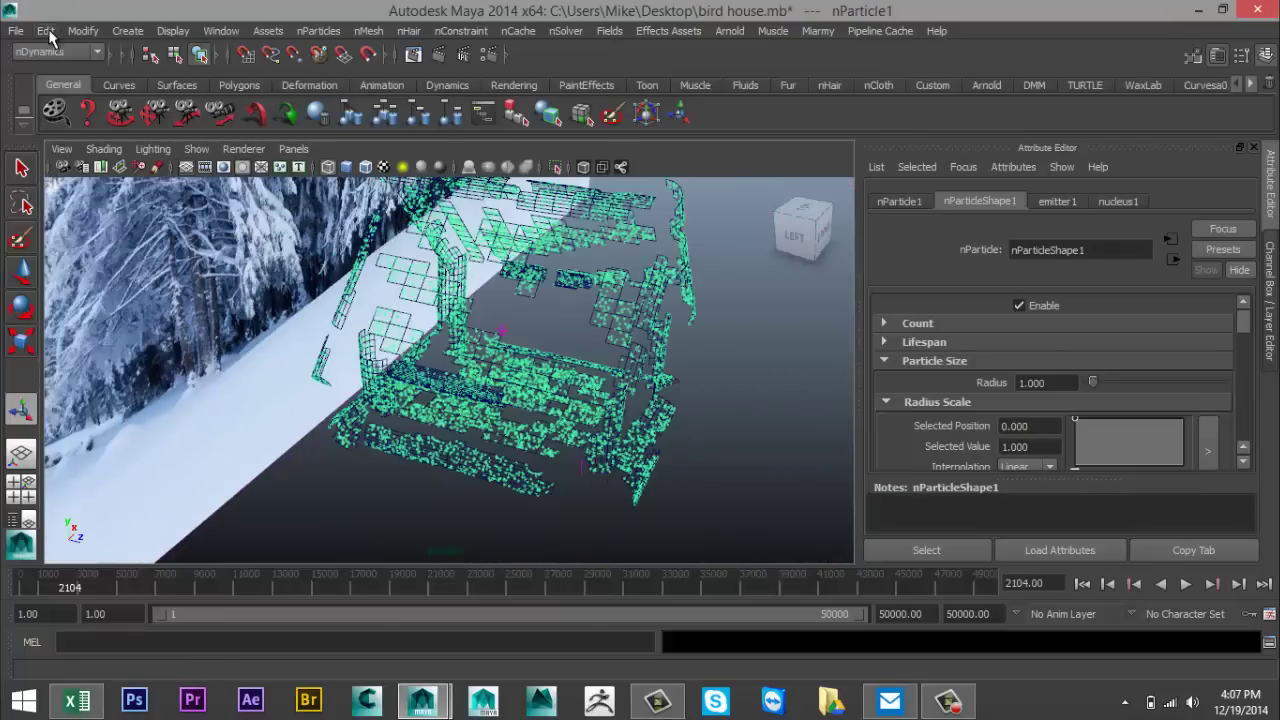
Step: Convert the nParticles to a polygon mesh, polySurface70, and bring up the new-material choices
left_click(82, 31)
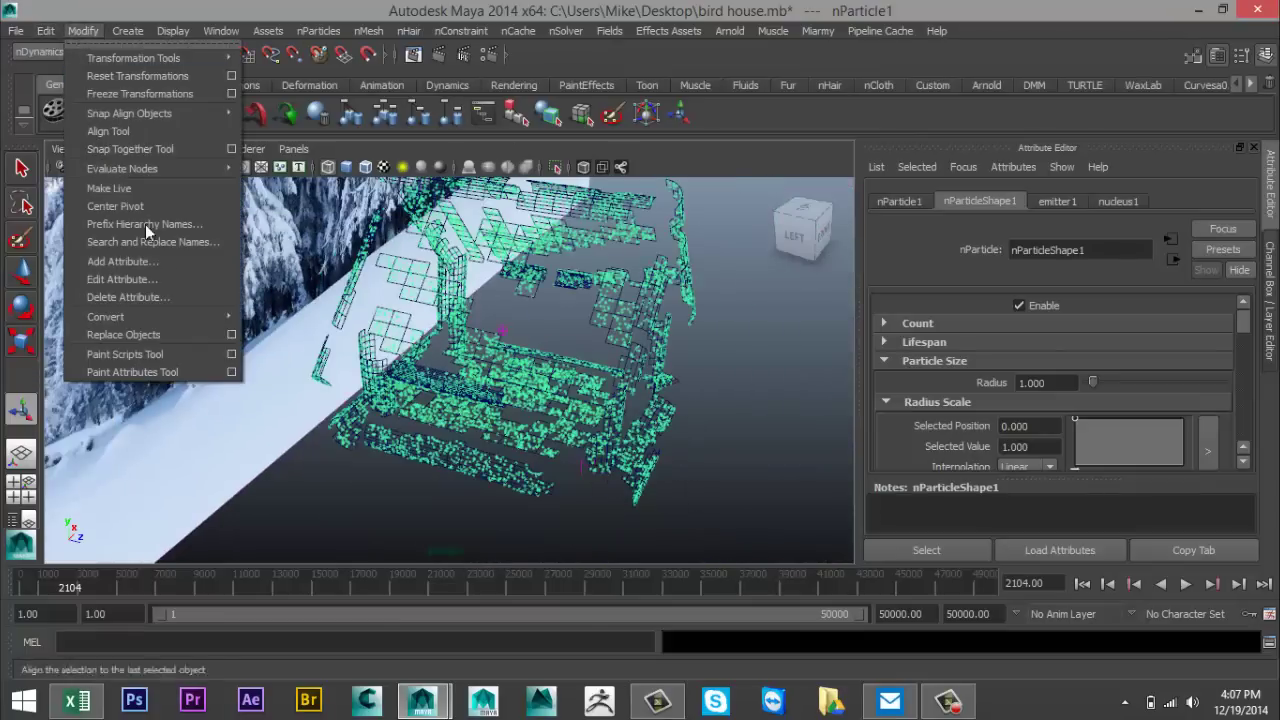
mouse_move(179, 317)
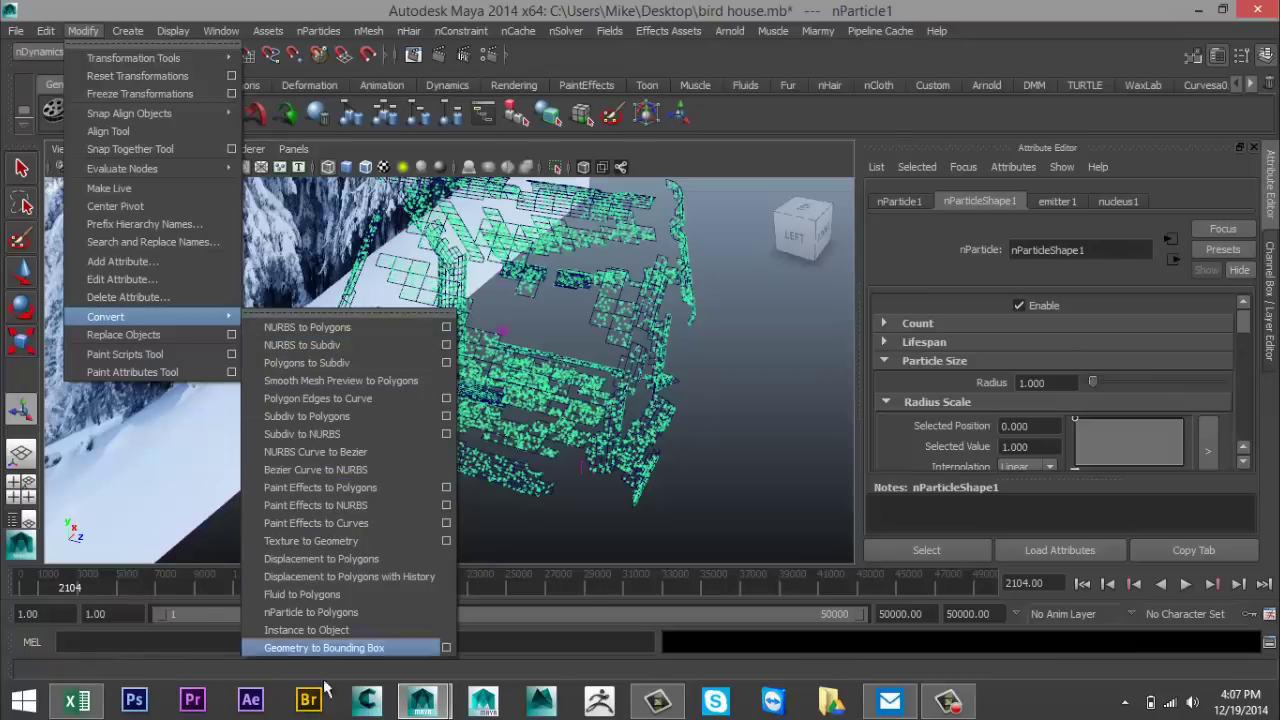
left_click(358, 612)
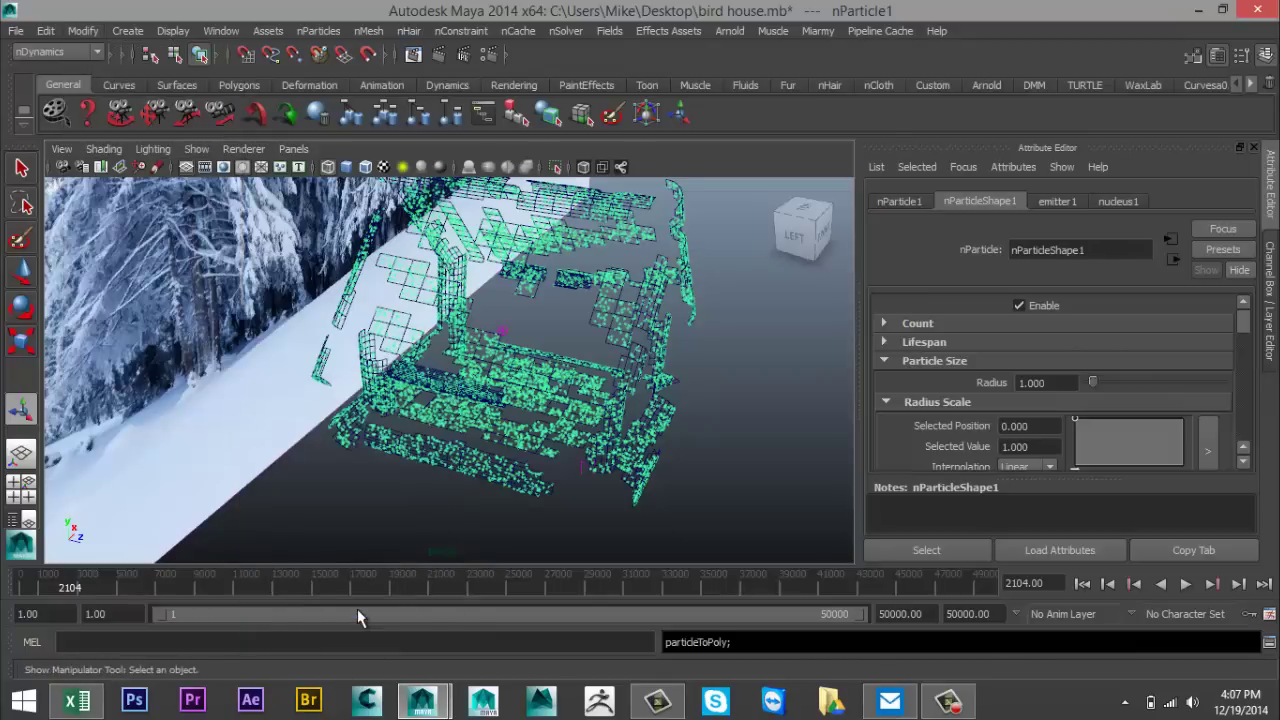
scroll(722, 481, "up", 3)
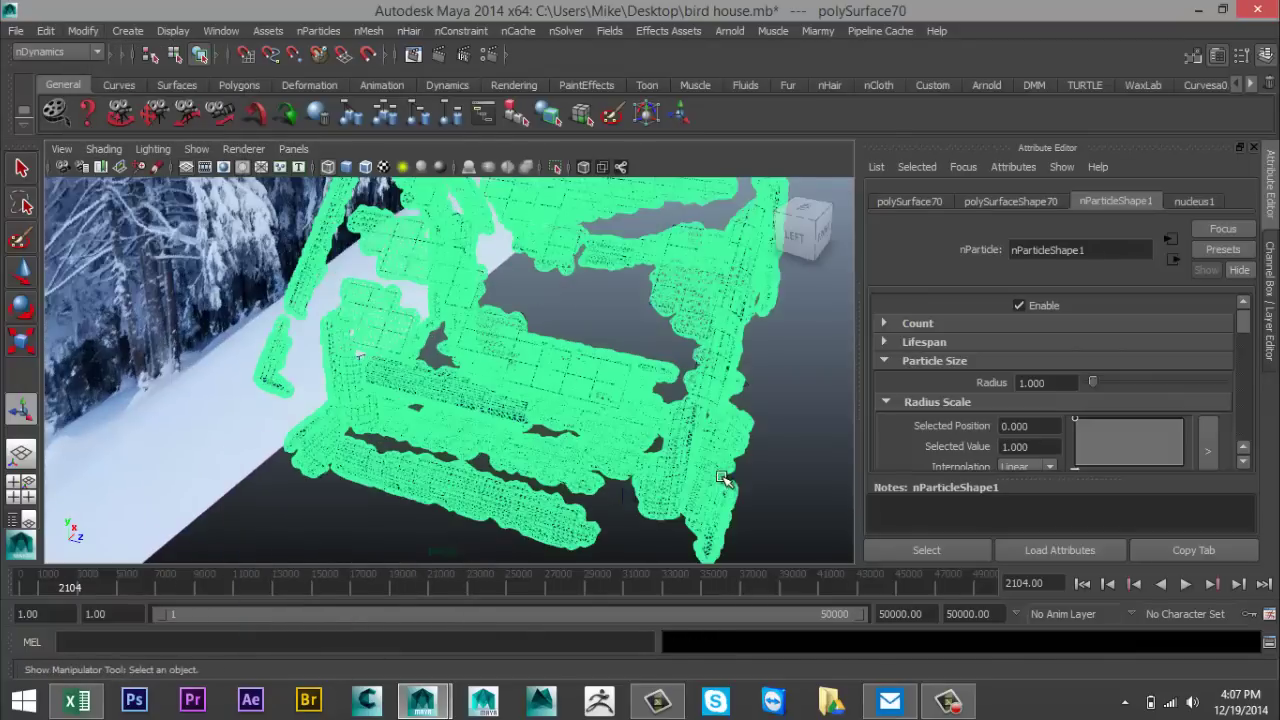
scroll(722, 479, "down", 3)
left_click_drag(731, 437, 690, 443, "alt")
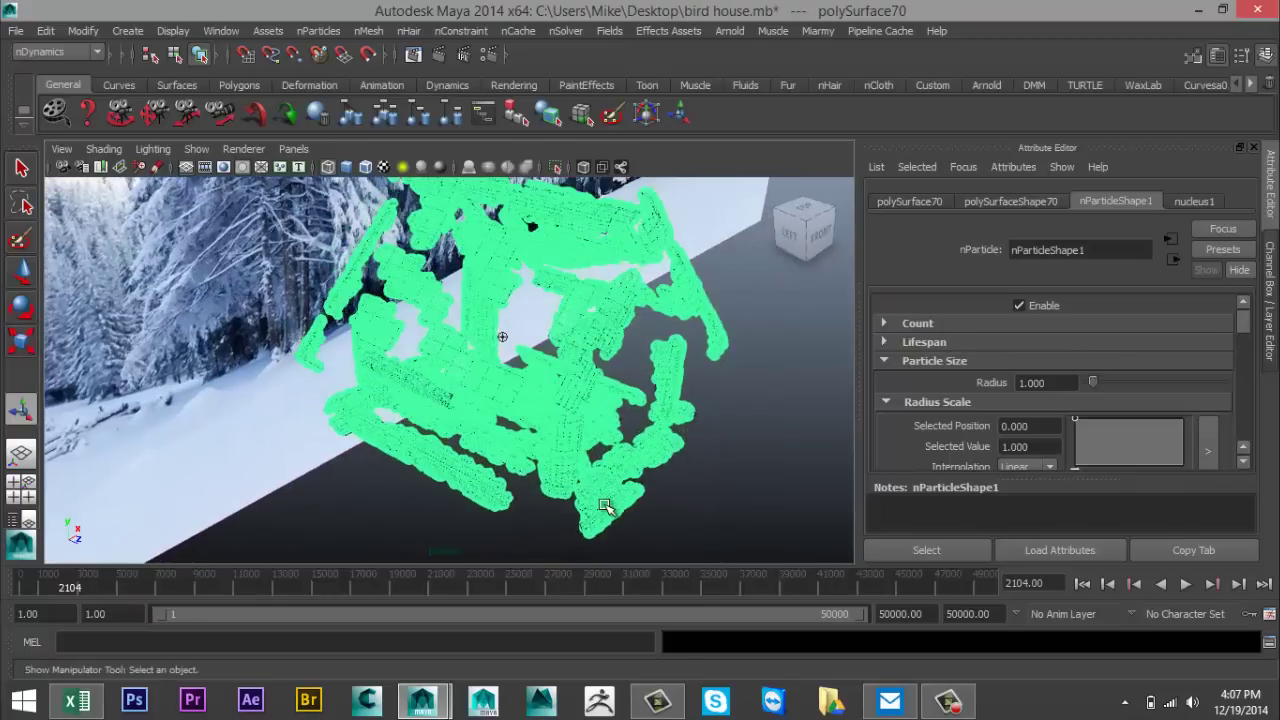
right_click_drag(604, 506, 620, 640)
Step: Give the snow mesh a new white Lambert material, then deselect it
left_click(560, 205)
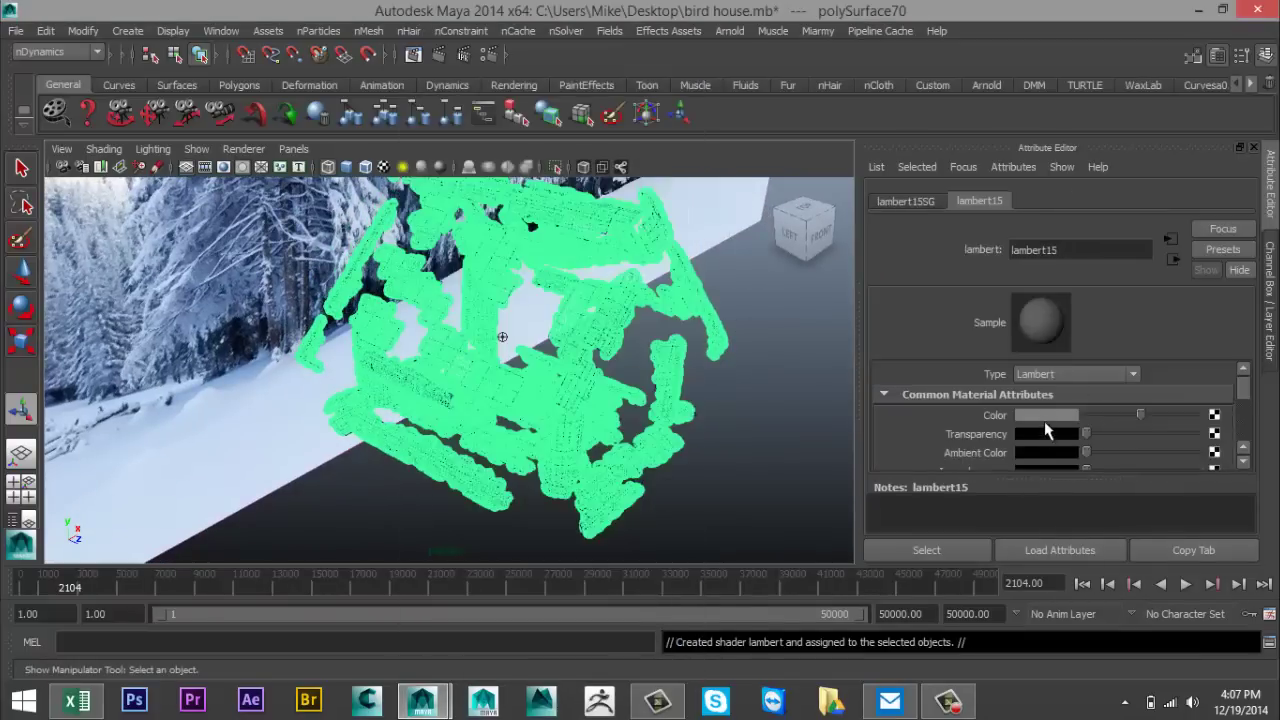
left_click(1048, 415)
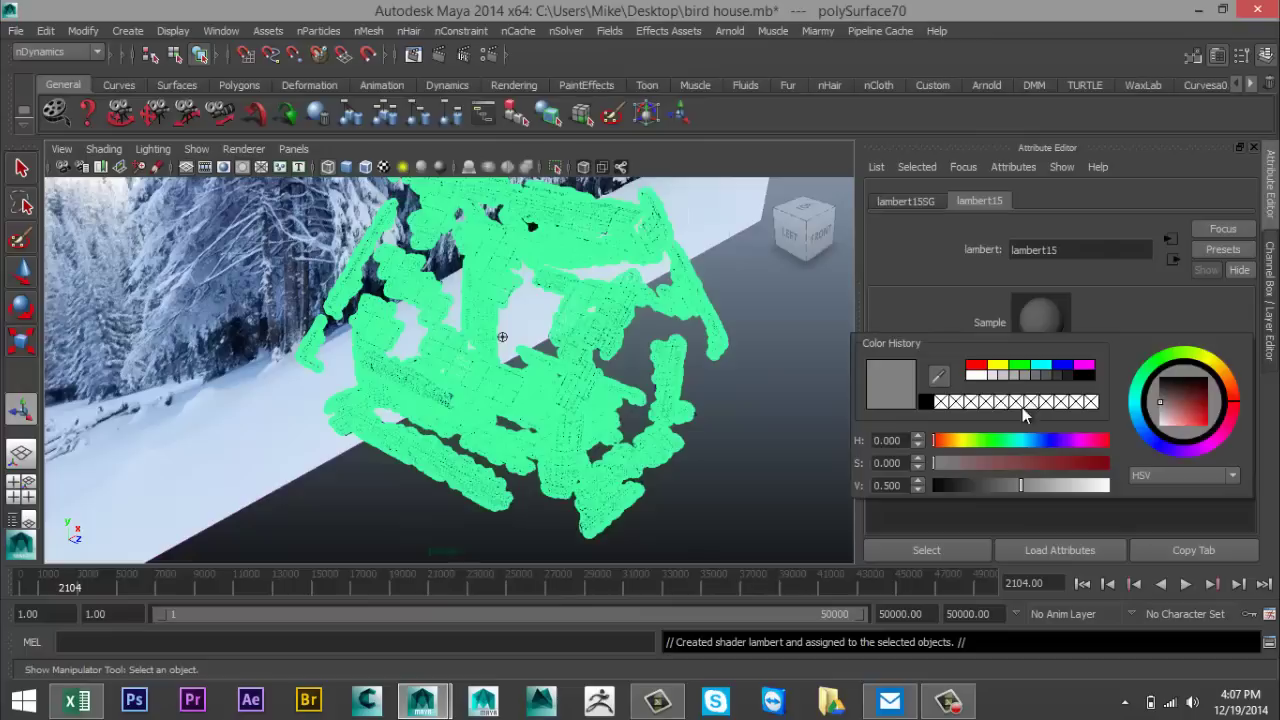
left_click(976, 376)
left_click(723, 461)
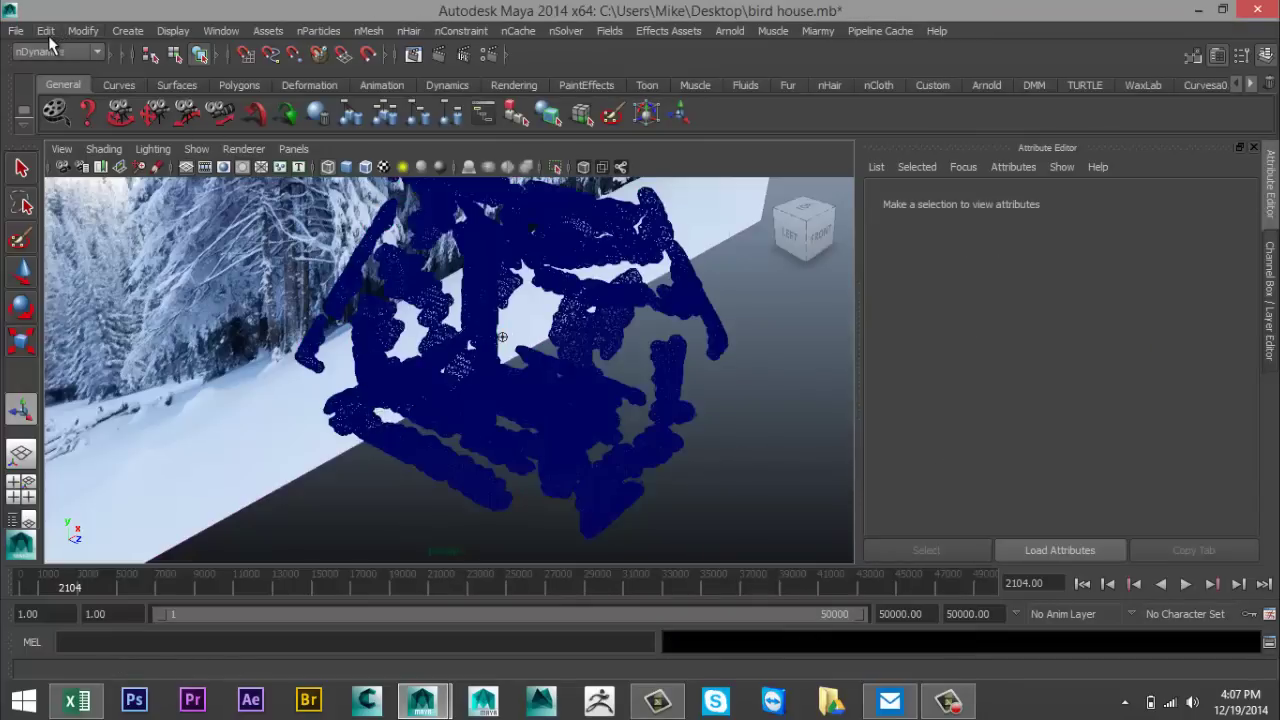
Step: Unhide all objects so the birdhouse mesh reappears with the snow
left_click(176, 42)
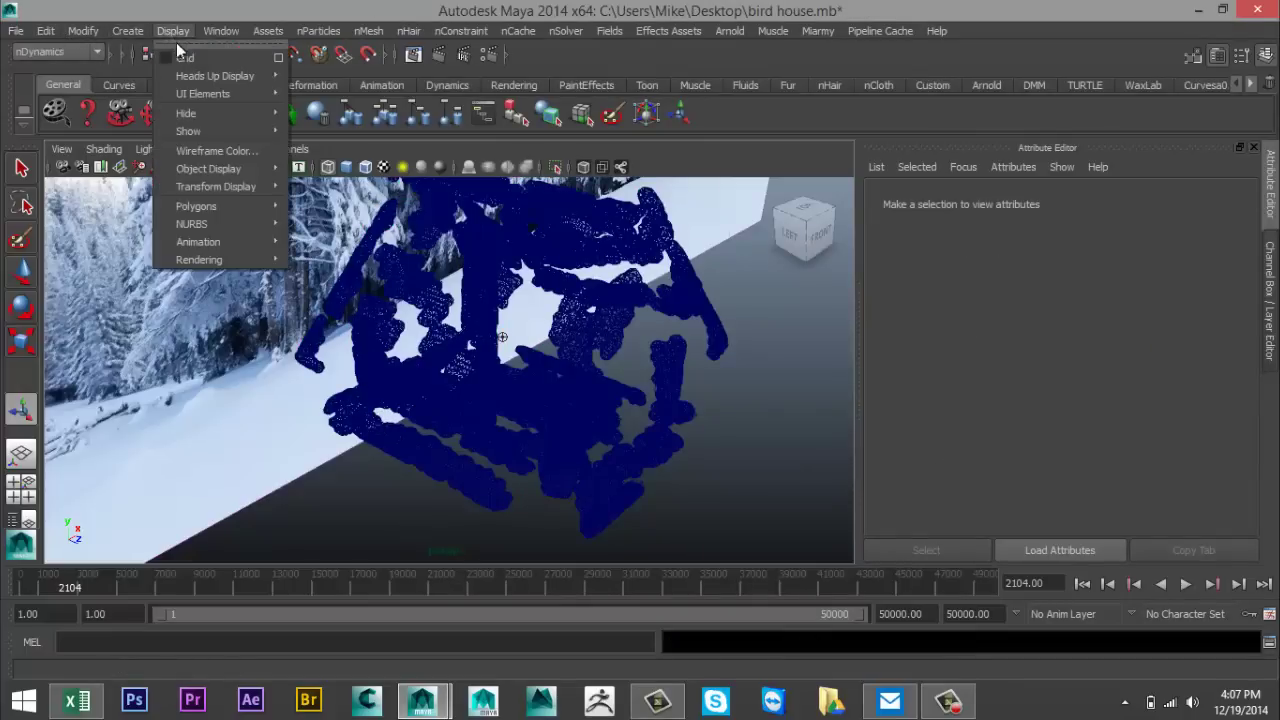
mouse_move(231, 129)
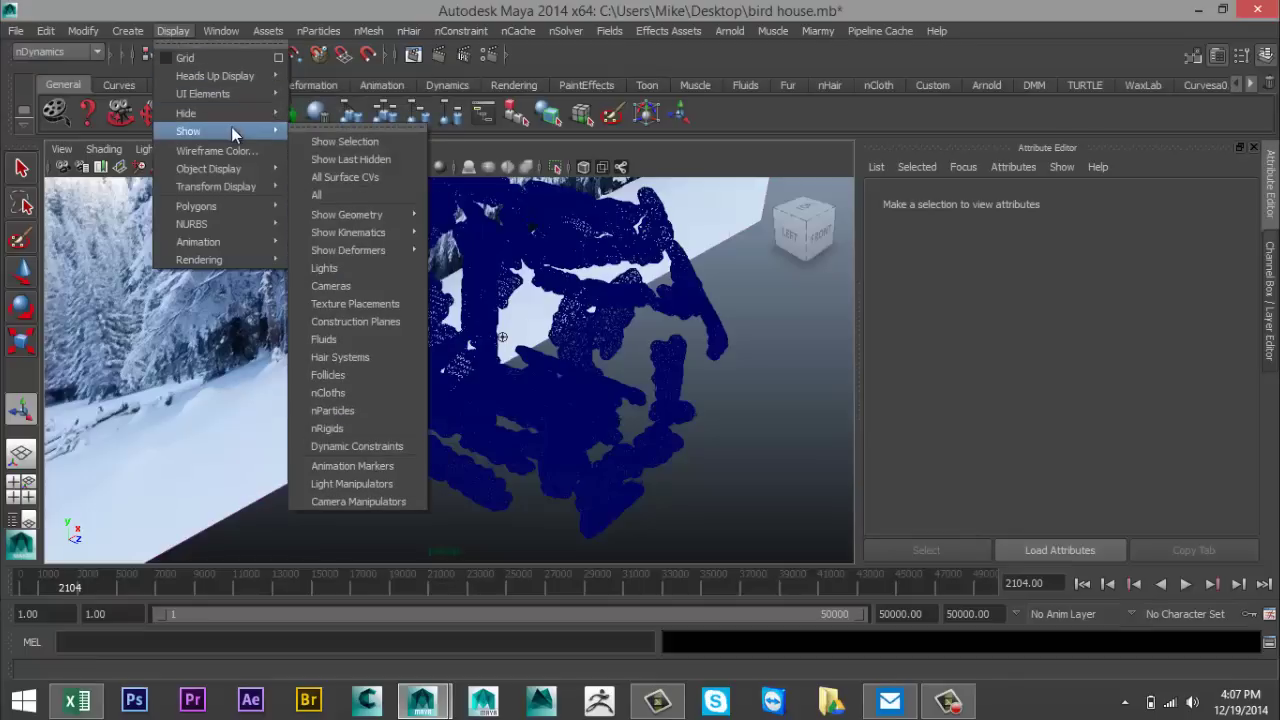
left_click(342, 200)
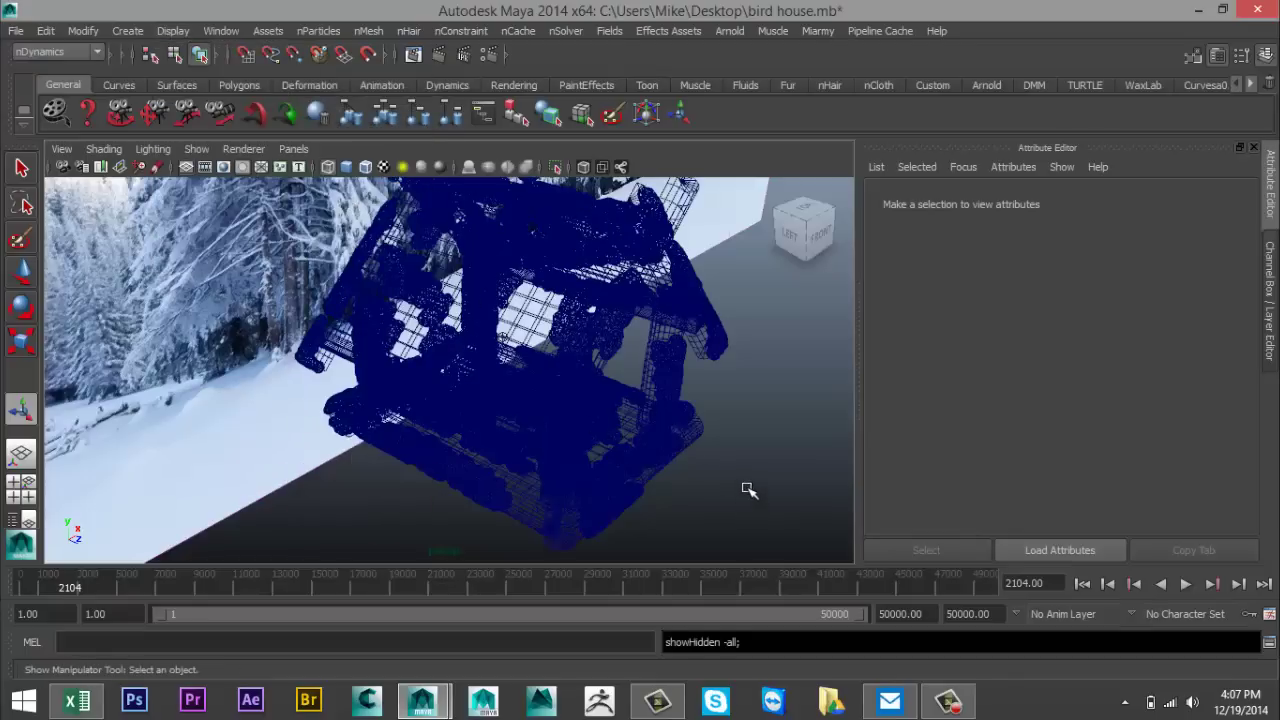
Step: Switch the viewport to smooth shaded display with textures shown
scroll(750, 490, "down", 2)
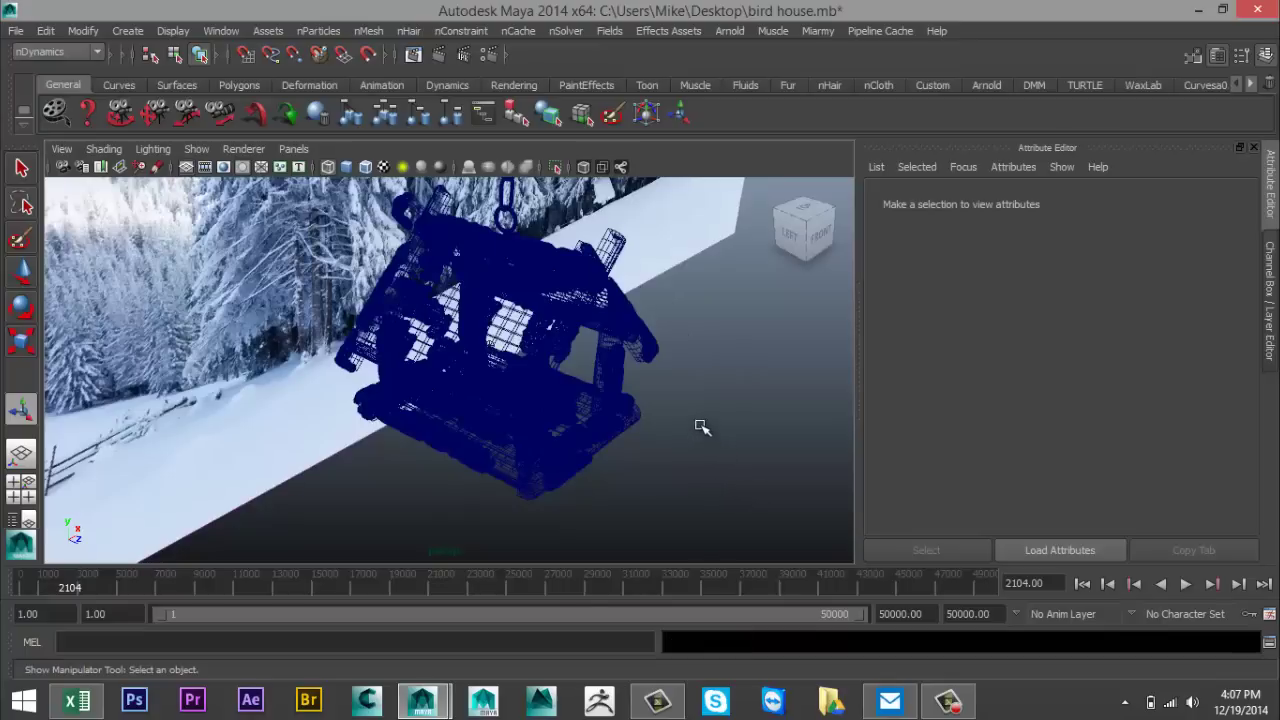
key("5")
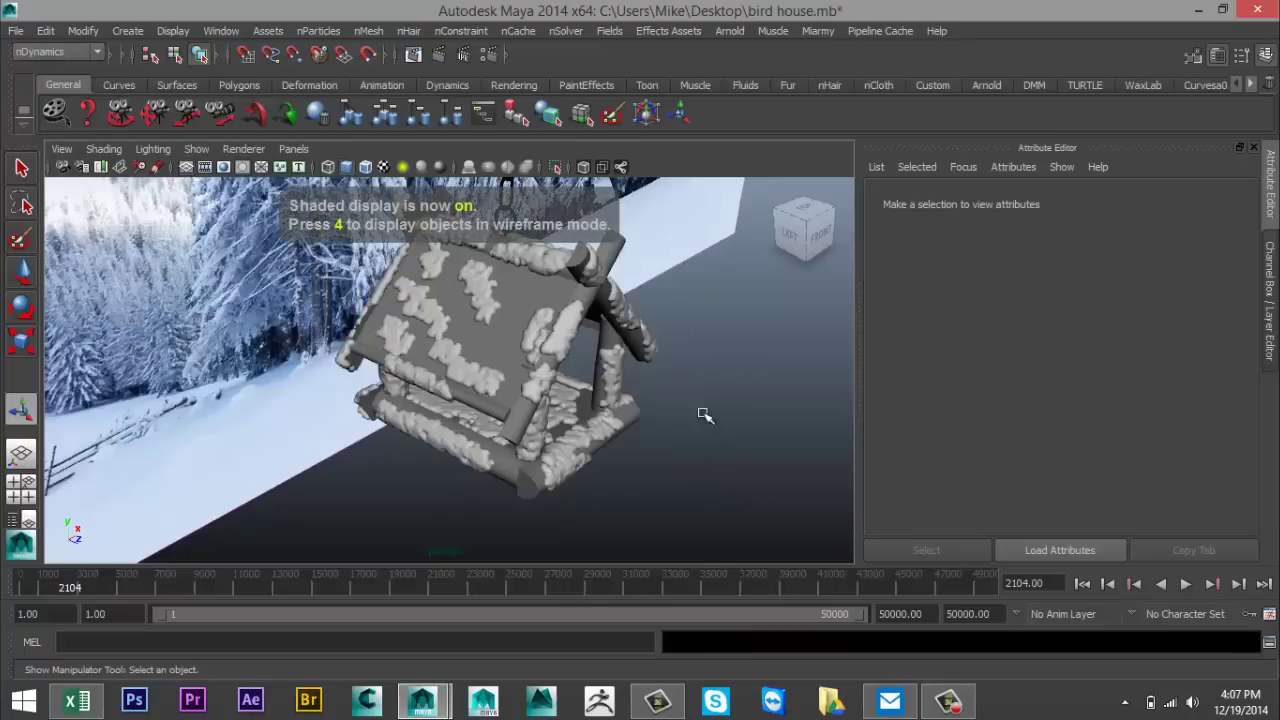
left_click(385, 168)
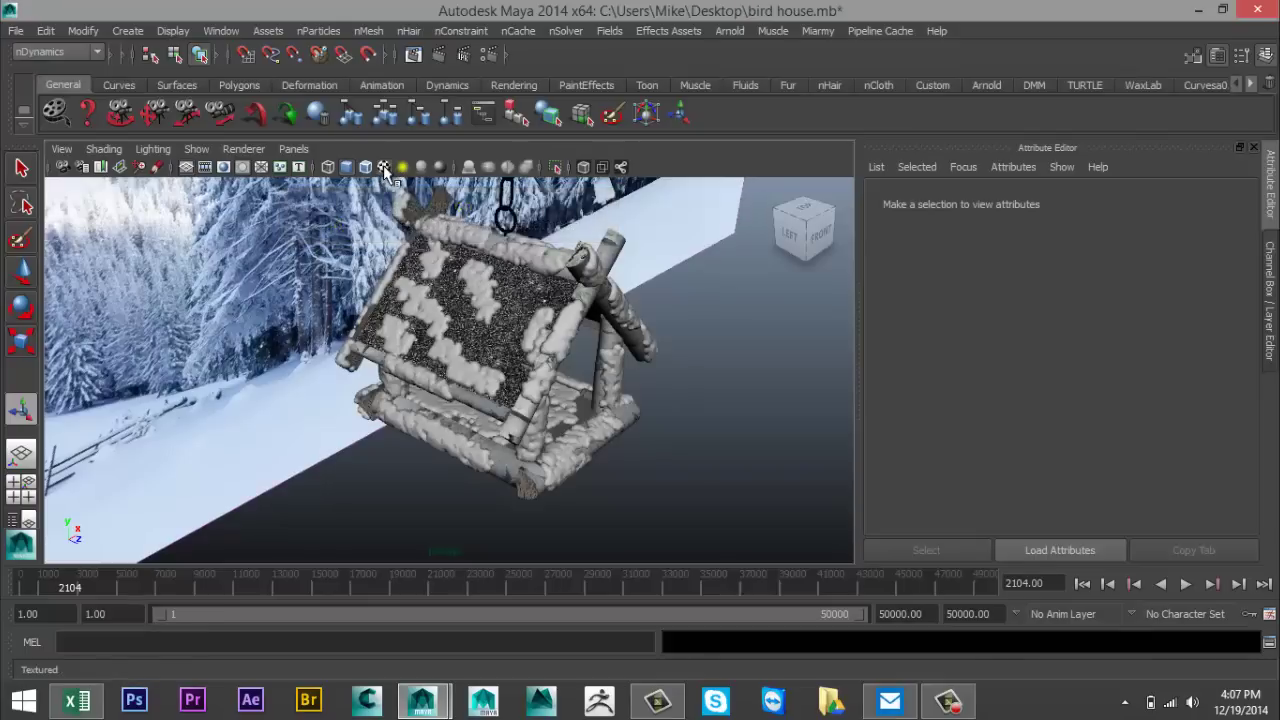
Step: Jump the camera to the saved BirdHouse bookmark view
left_click(61, 148)
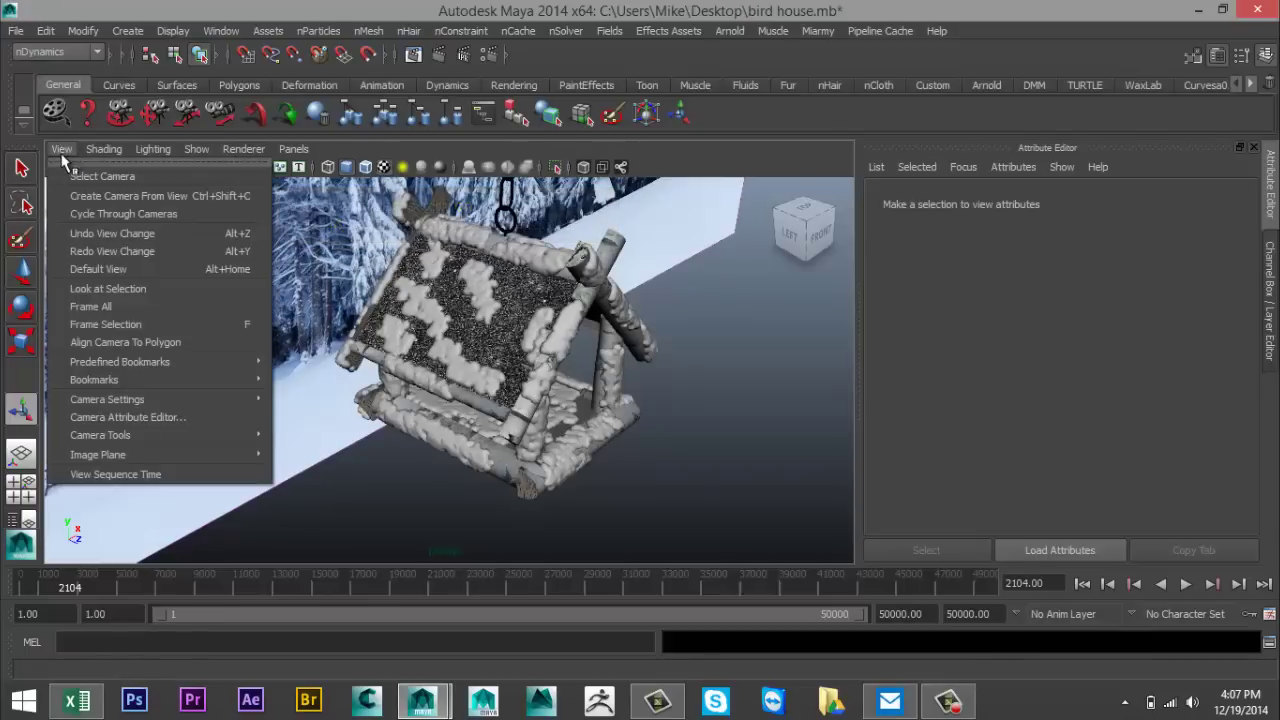
mouse_move(257, 380)
left_click(319, 383)
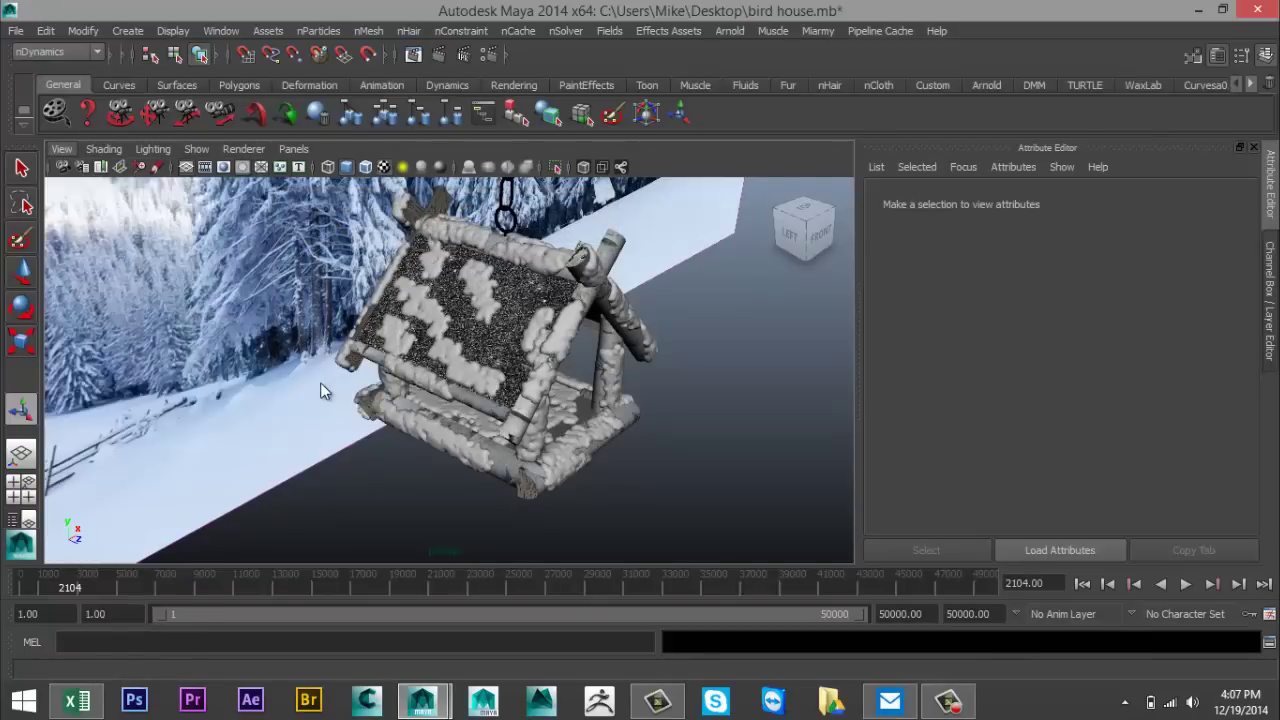